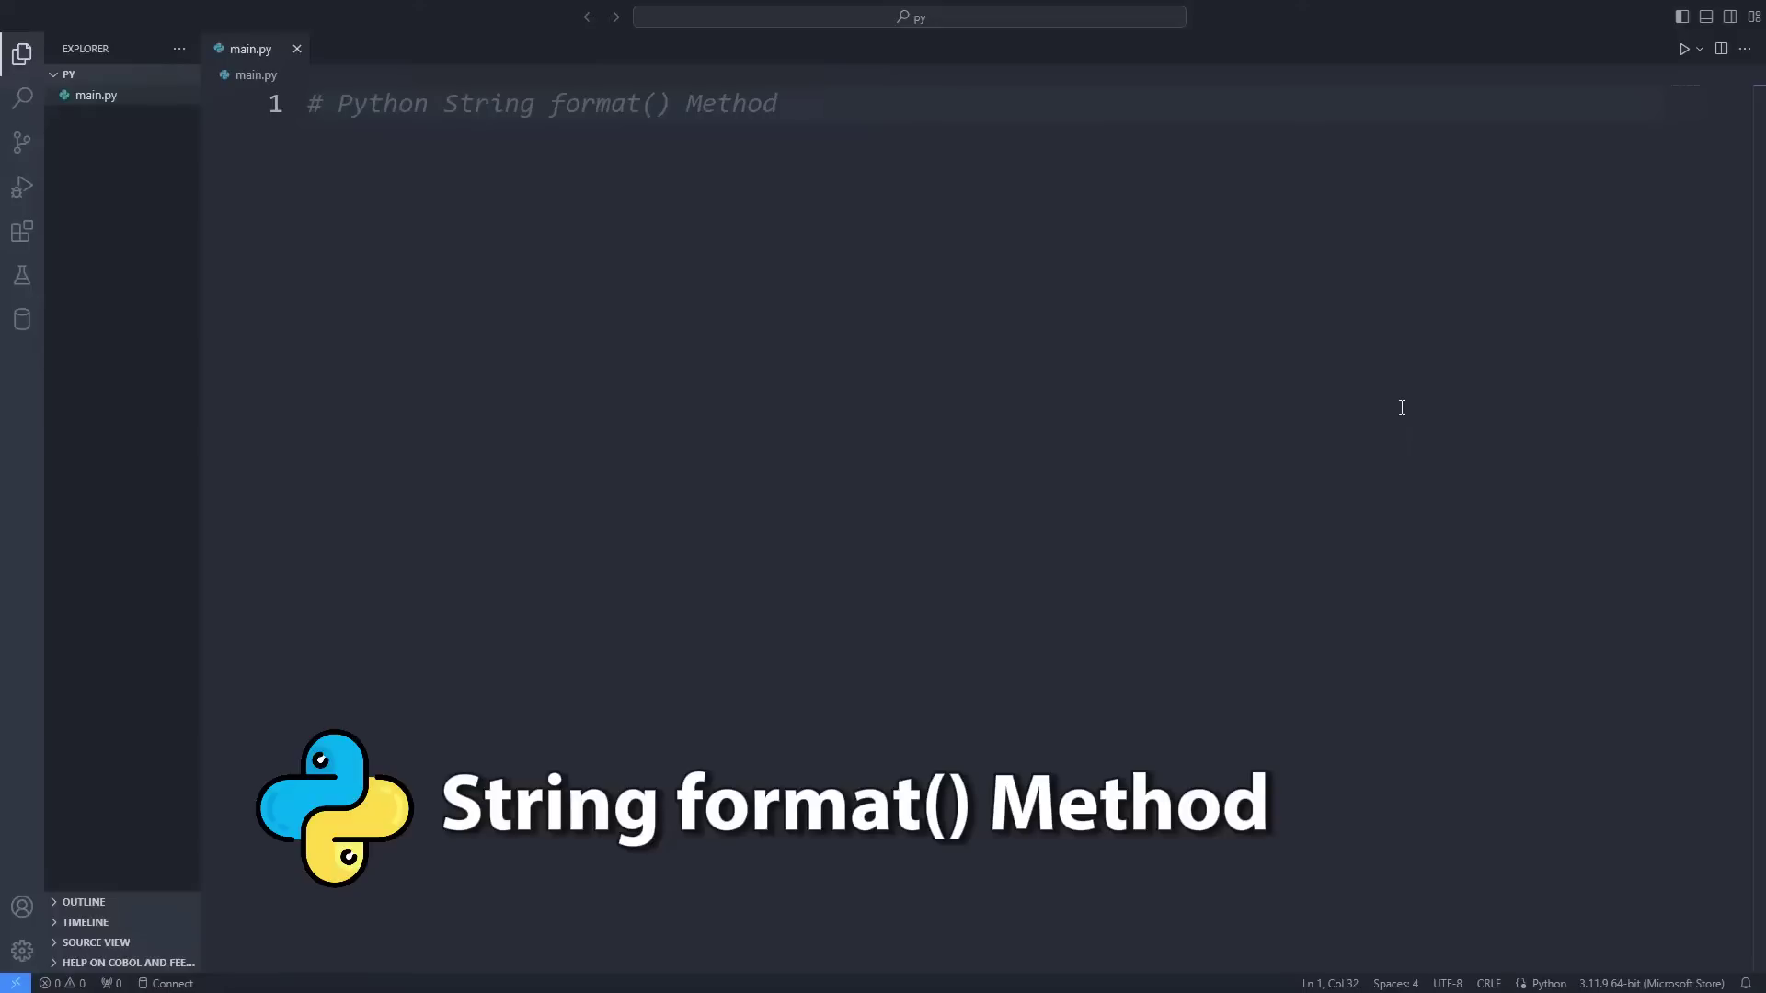
- Add input() lines to main.py that ask for the name and the age
{"action": "key", "text": "Return"}
{"action": "key", "text": "Return"}
{"action": "type", "text": "name_input = input('En"}
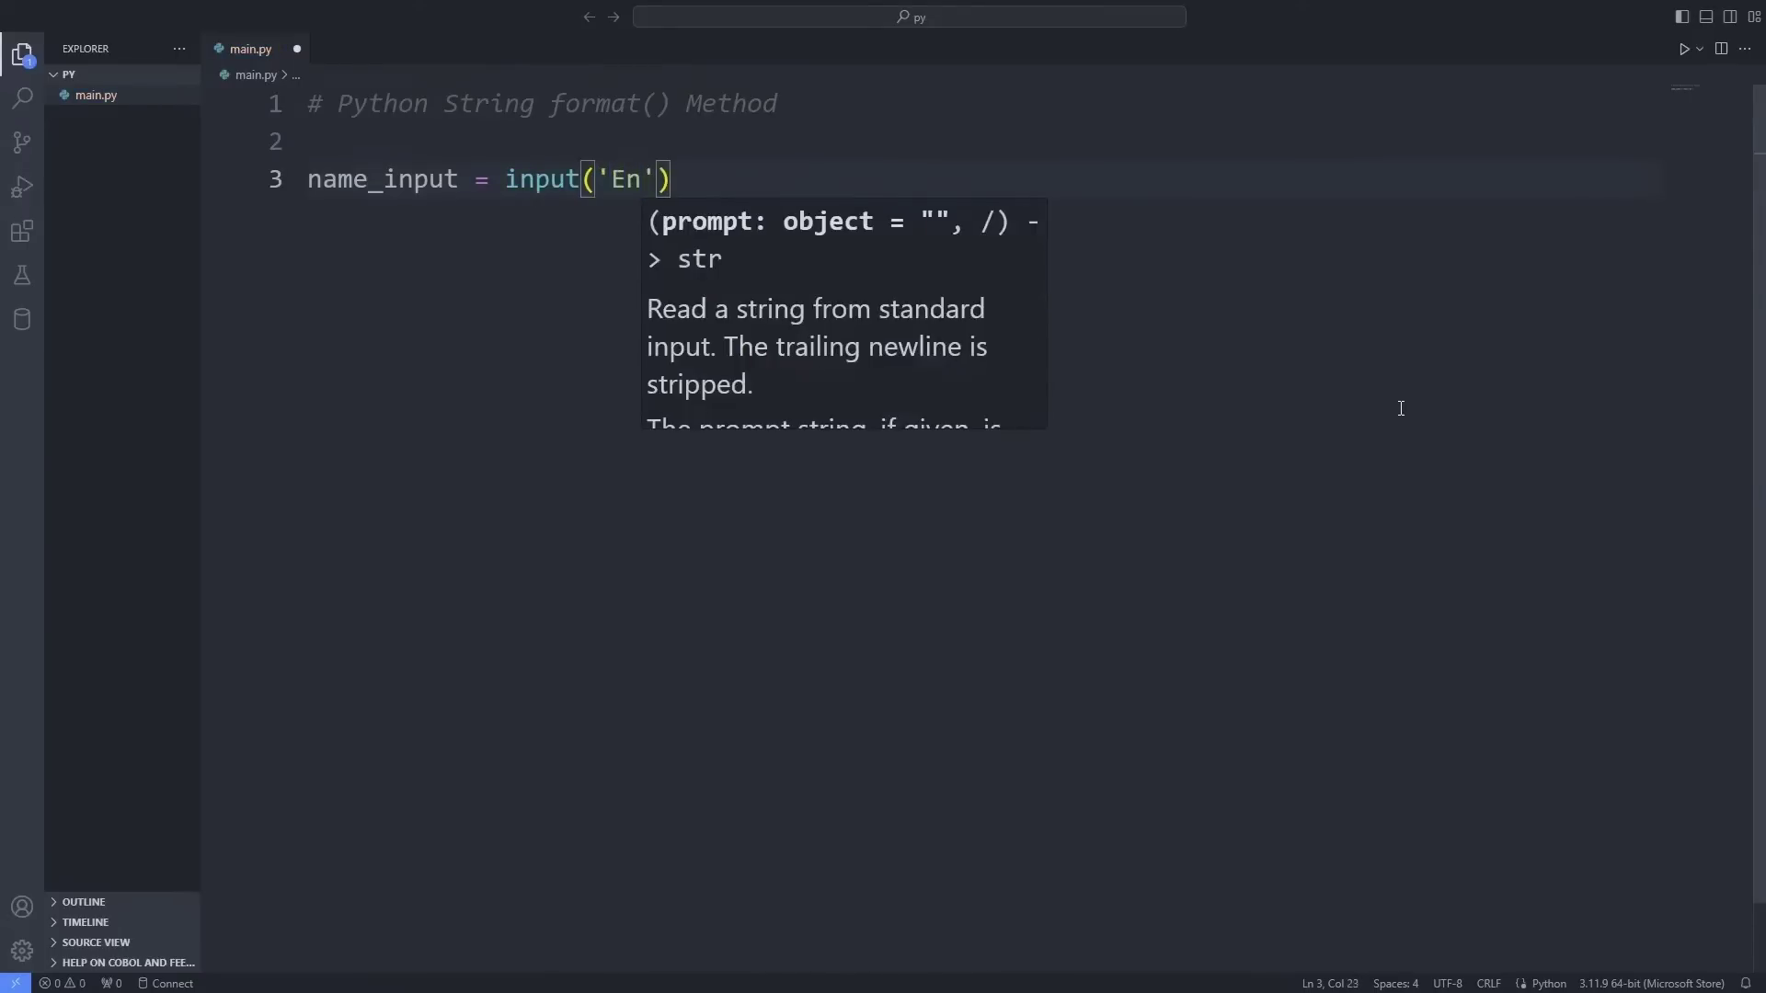
{"action": "type", "text": "ter your name :"}
{"action": "key", "text": "End"}
{"action": "key", "text": "Return"}
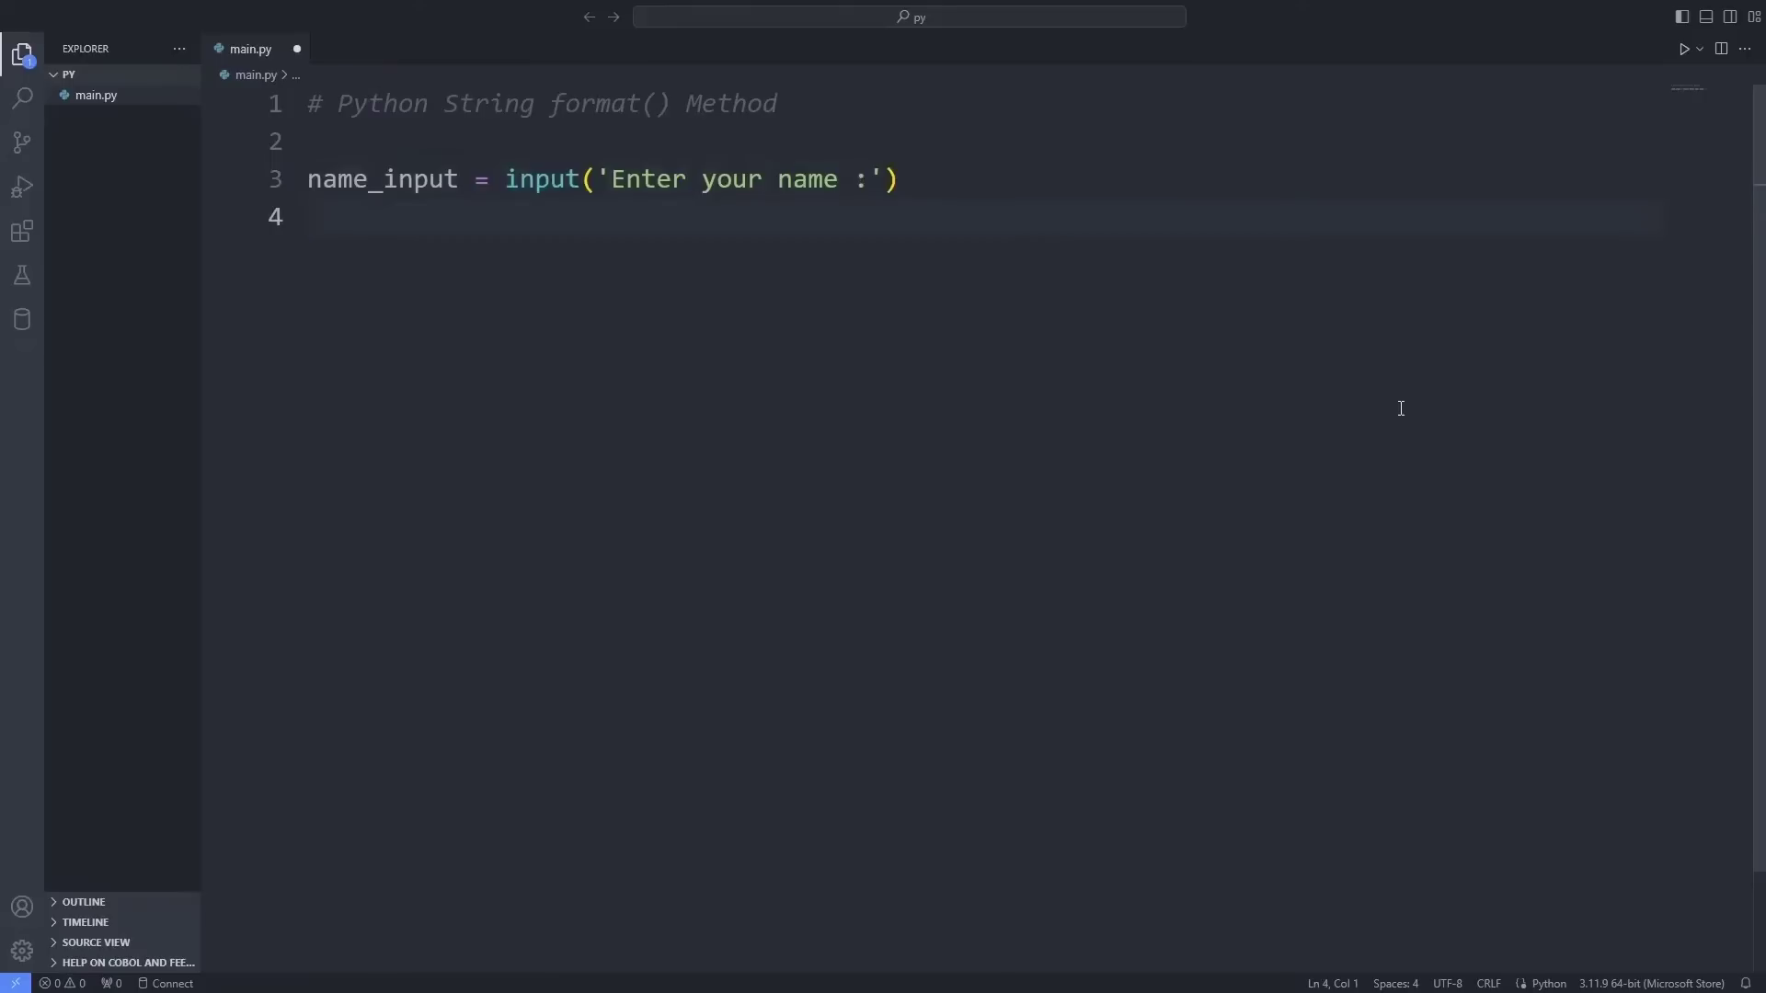
{"action": "type", "text": "age_input = int(input('Enter your age :'))"}
{"action": "key", "text": "Return"}
{"action": "key", "text": "Return"}
{"action": "type", "text": "message = \"Hello, I am {} and I am {} years old.\".format("}
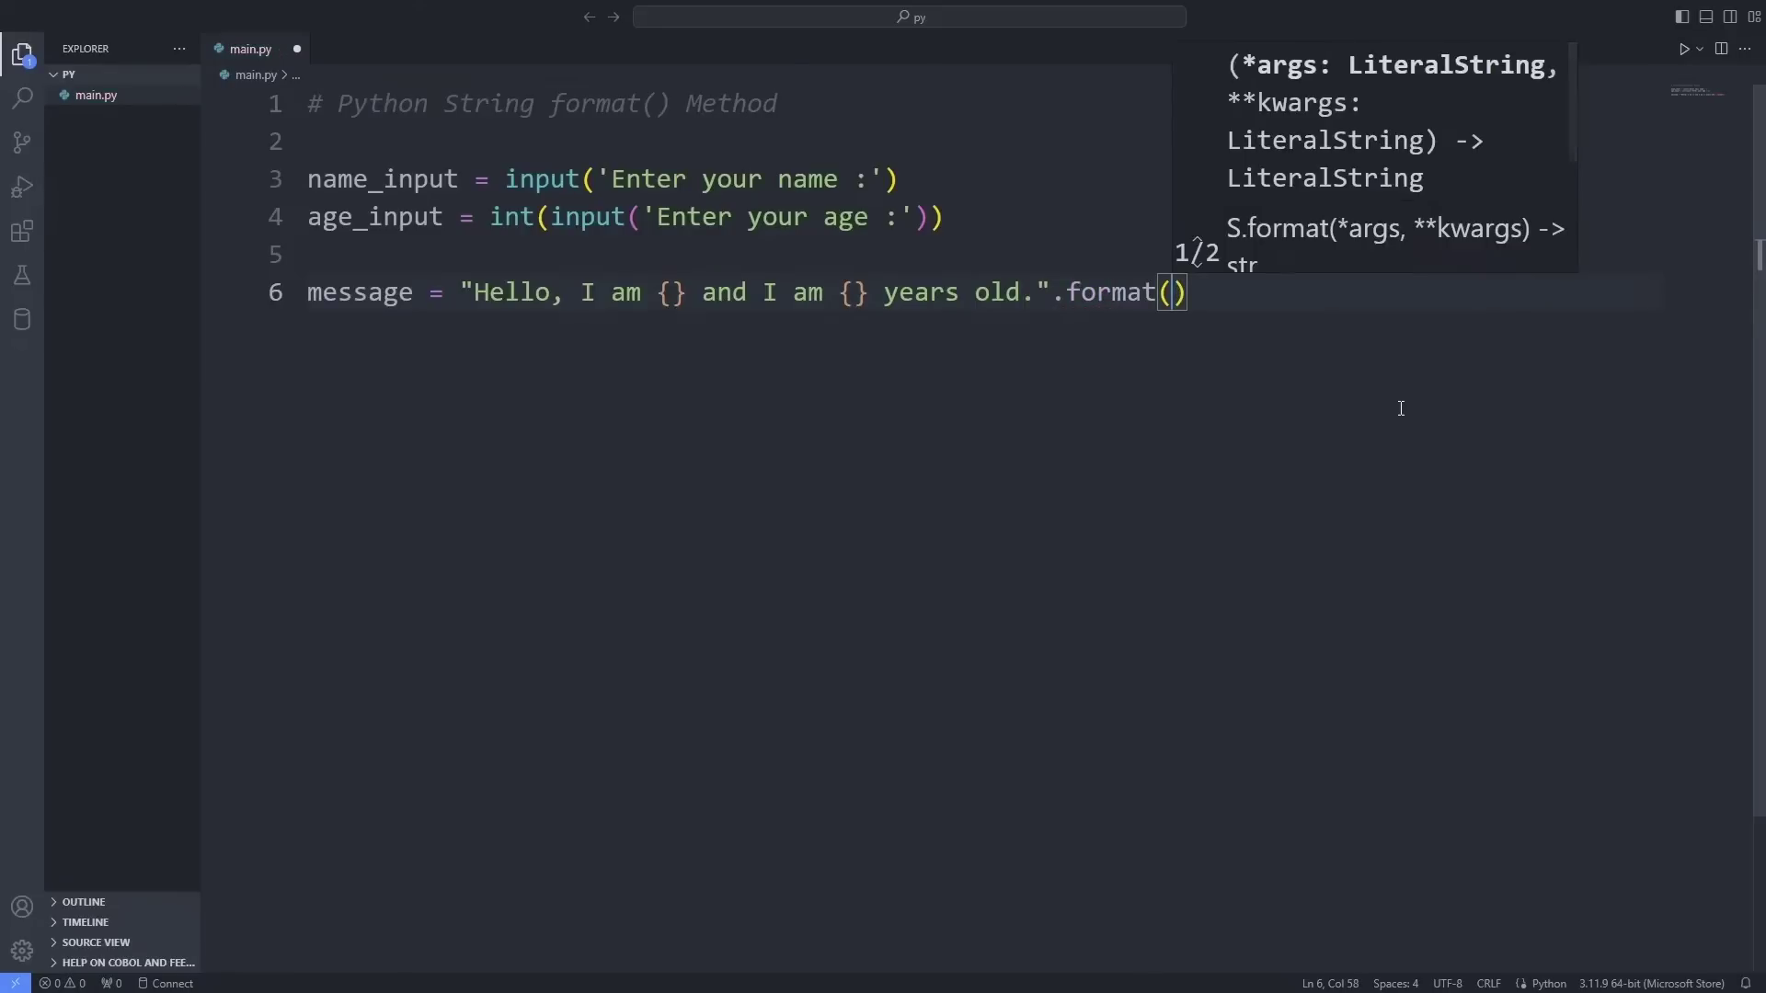
{"action": "type", "text": "nam"}
- Build the message with .format(name_input, age_input), add print(message), and save main.py
{"action": "key", "text": "Tab"}
{"action": "type", "text": ",a"}
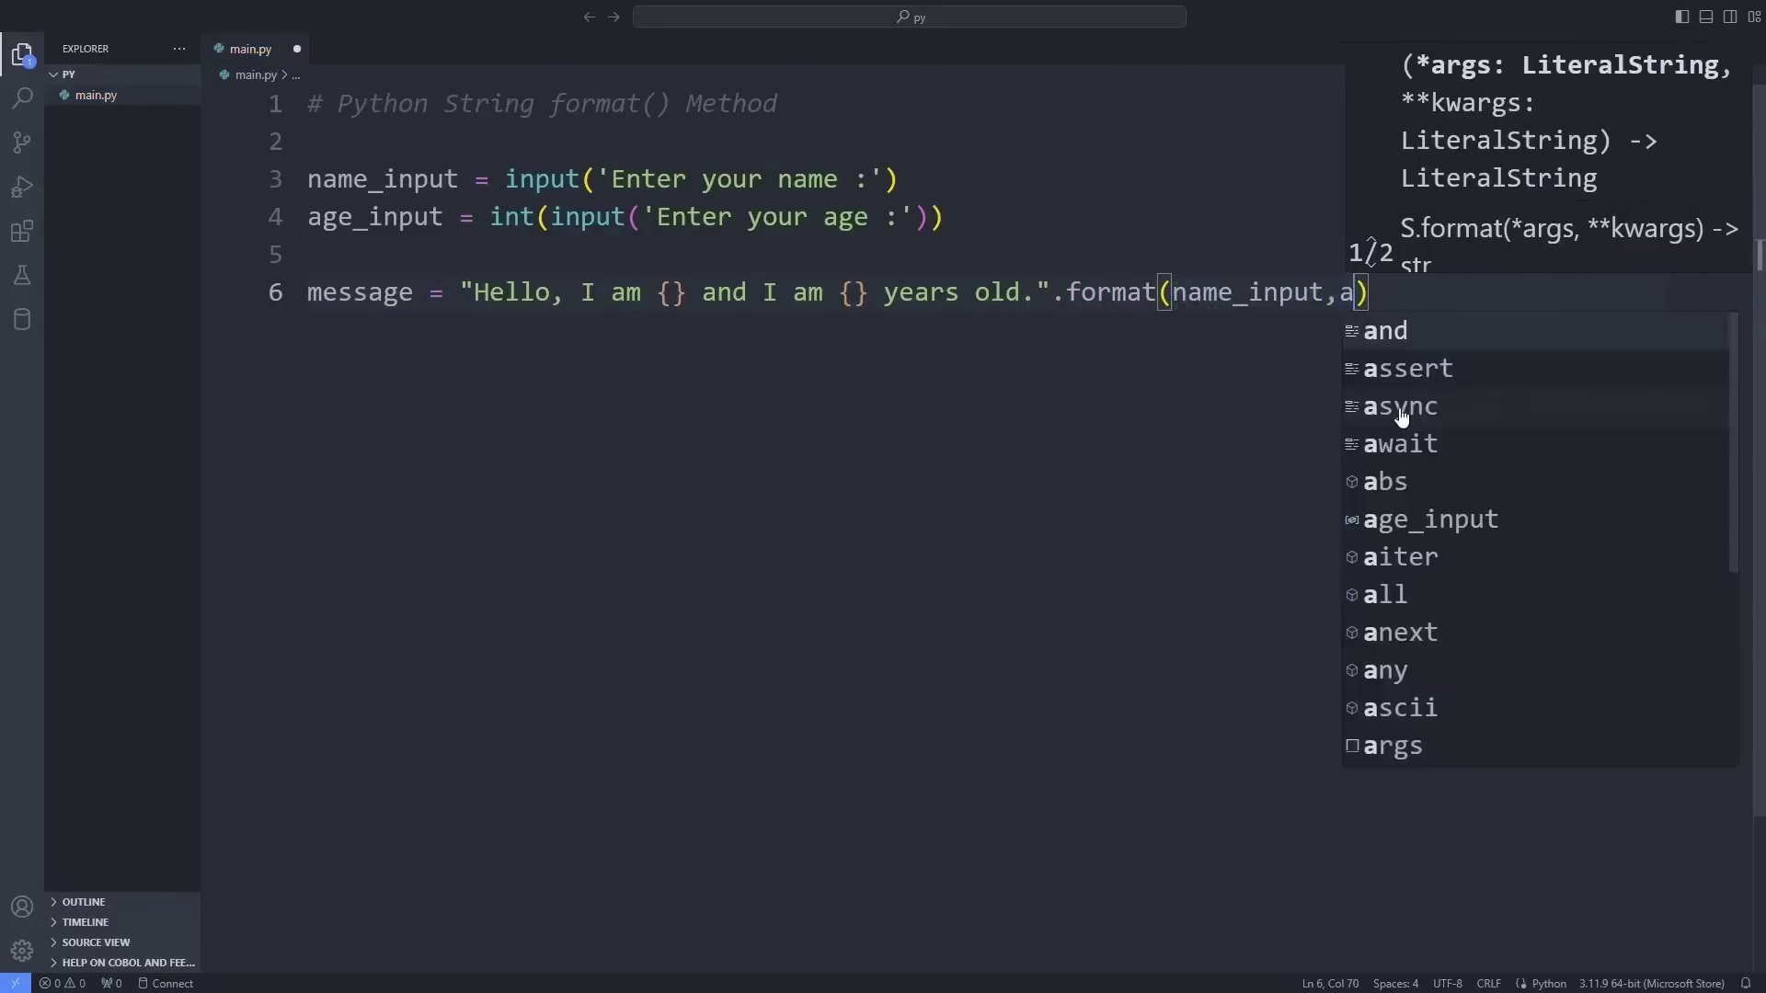
{"action": "type", "text": "g"}
{"action": "key", "text": "Tab"}
{"action": "key", "text": "End"}
{"action": "key", "text": "Return"}
{"action": "key", "text": "Return"}
{"action": "type", "text": "pri"}
{"action": "key", "text": "Tab"}
{"action": "type", "text": "(mes"}
{"action": "key", "text": "Tab"}
{"action": "type", "text": ")"}
{"action": "key", "text": "ctrl+s"}
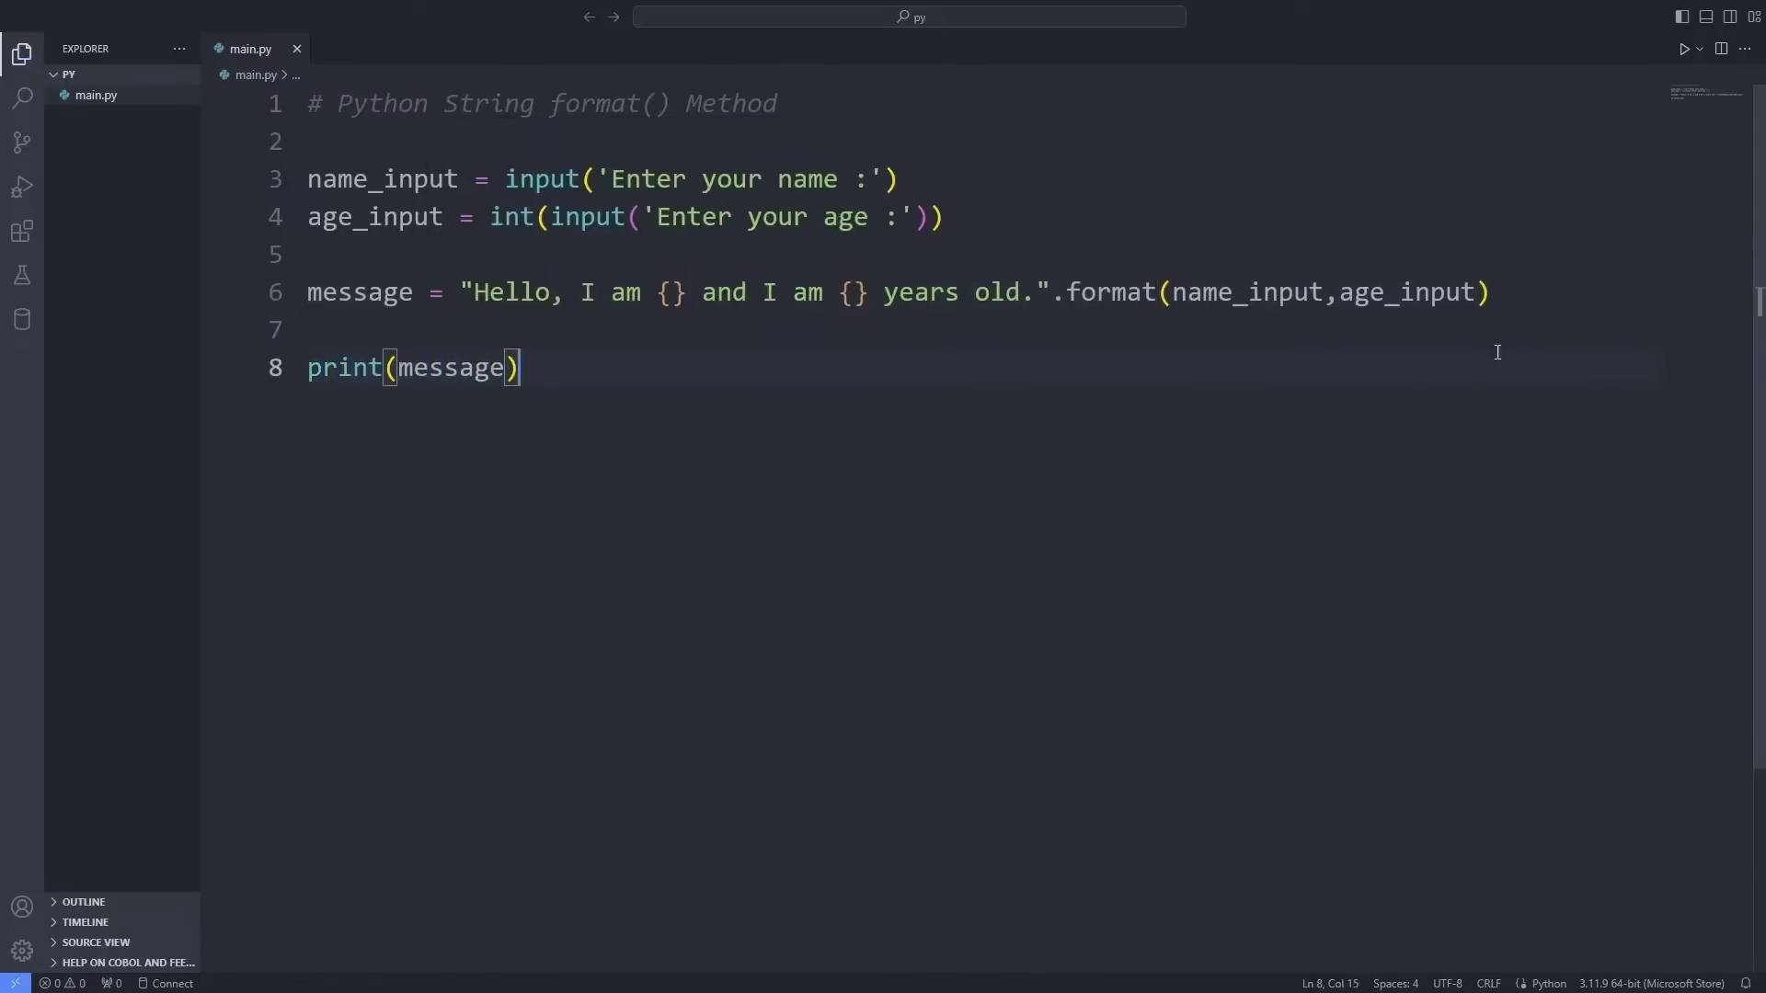
- Run main.py with name Turtle and age 25, then highlight the printed greeting
{"action": "left_click", "coordinate": [1683, 49]}
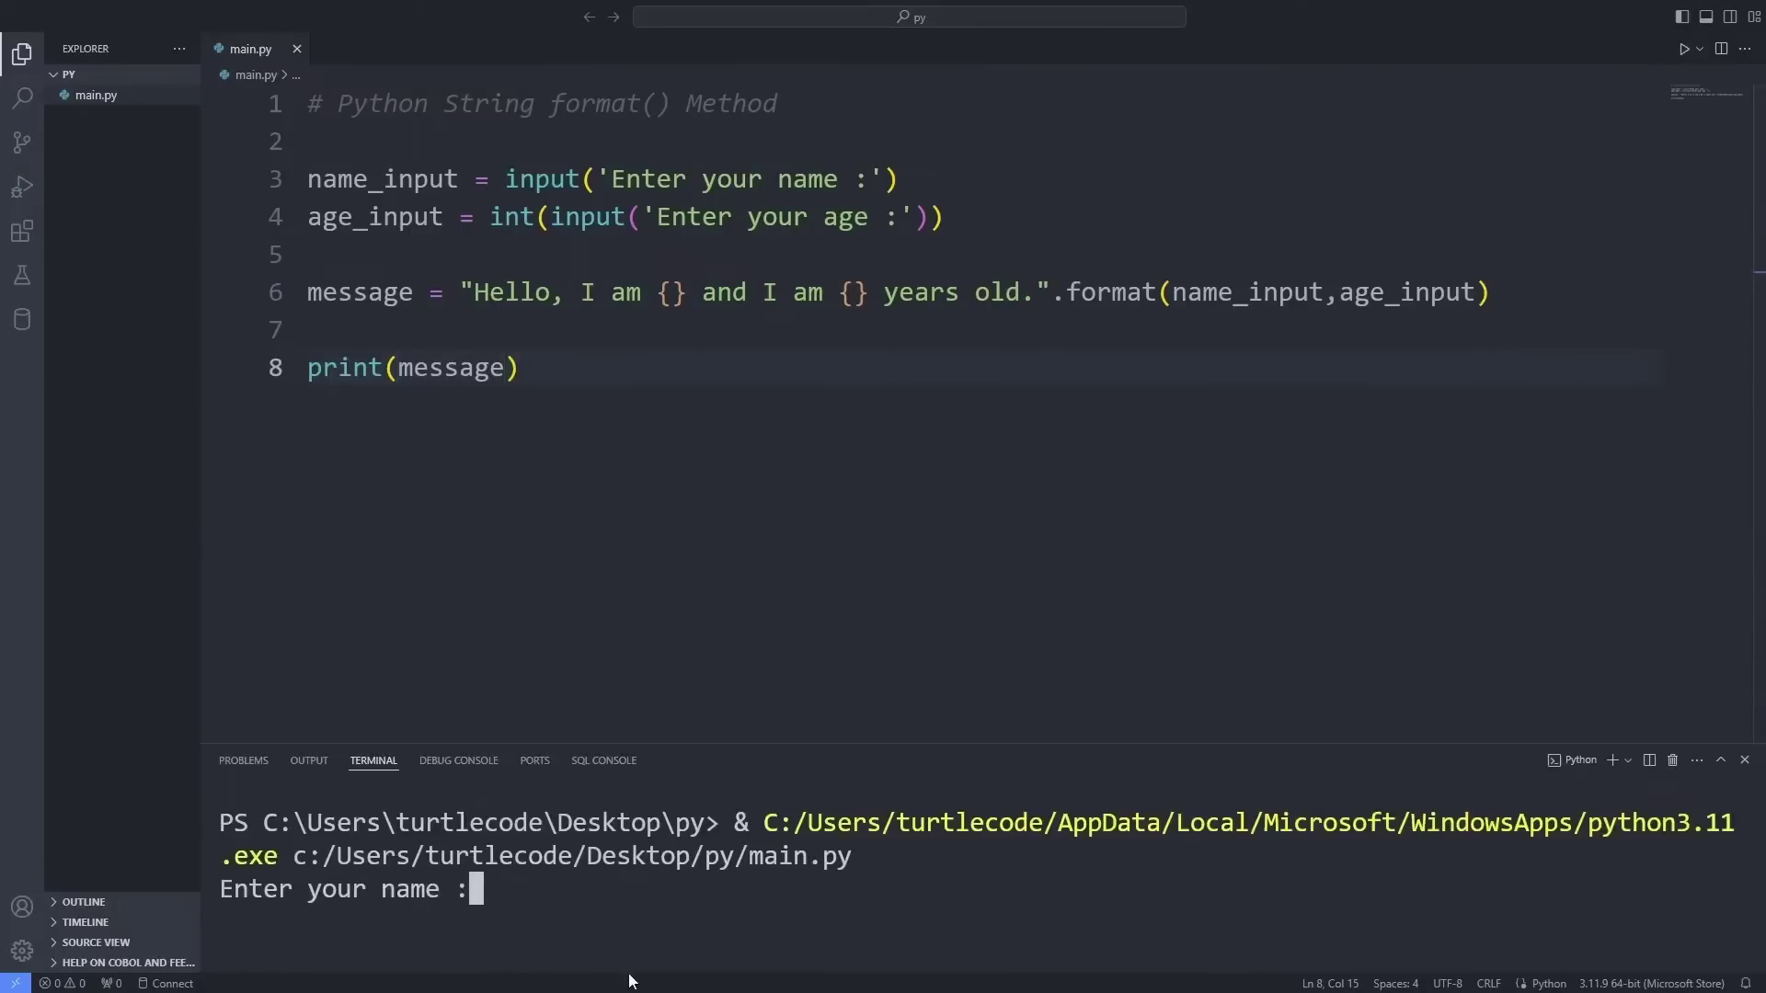
{"action": "type", "text": "Turtle"}
{"action": "key", "text": "Return"}
{"action": "type", "text": "25"}
{"action": "key", "text": "Return"}
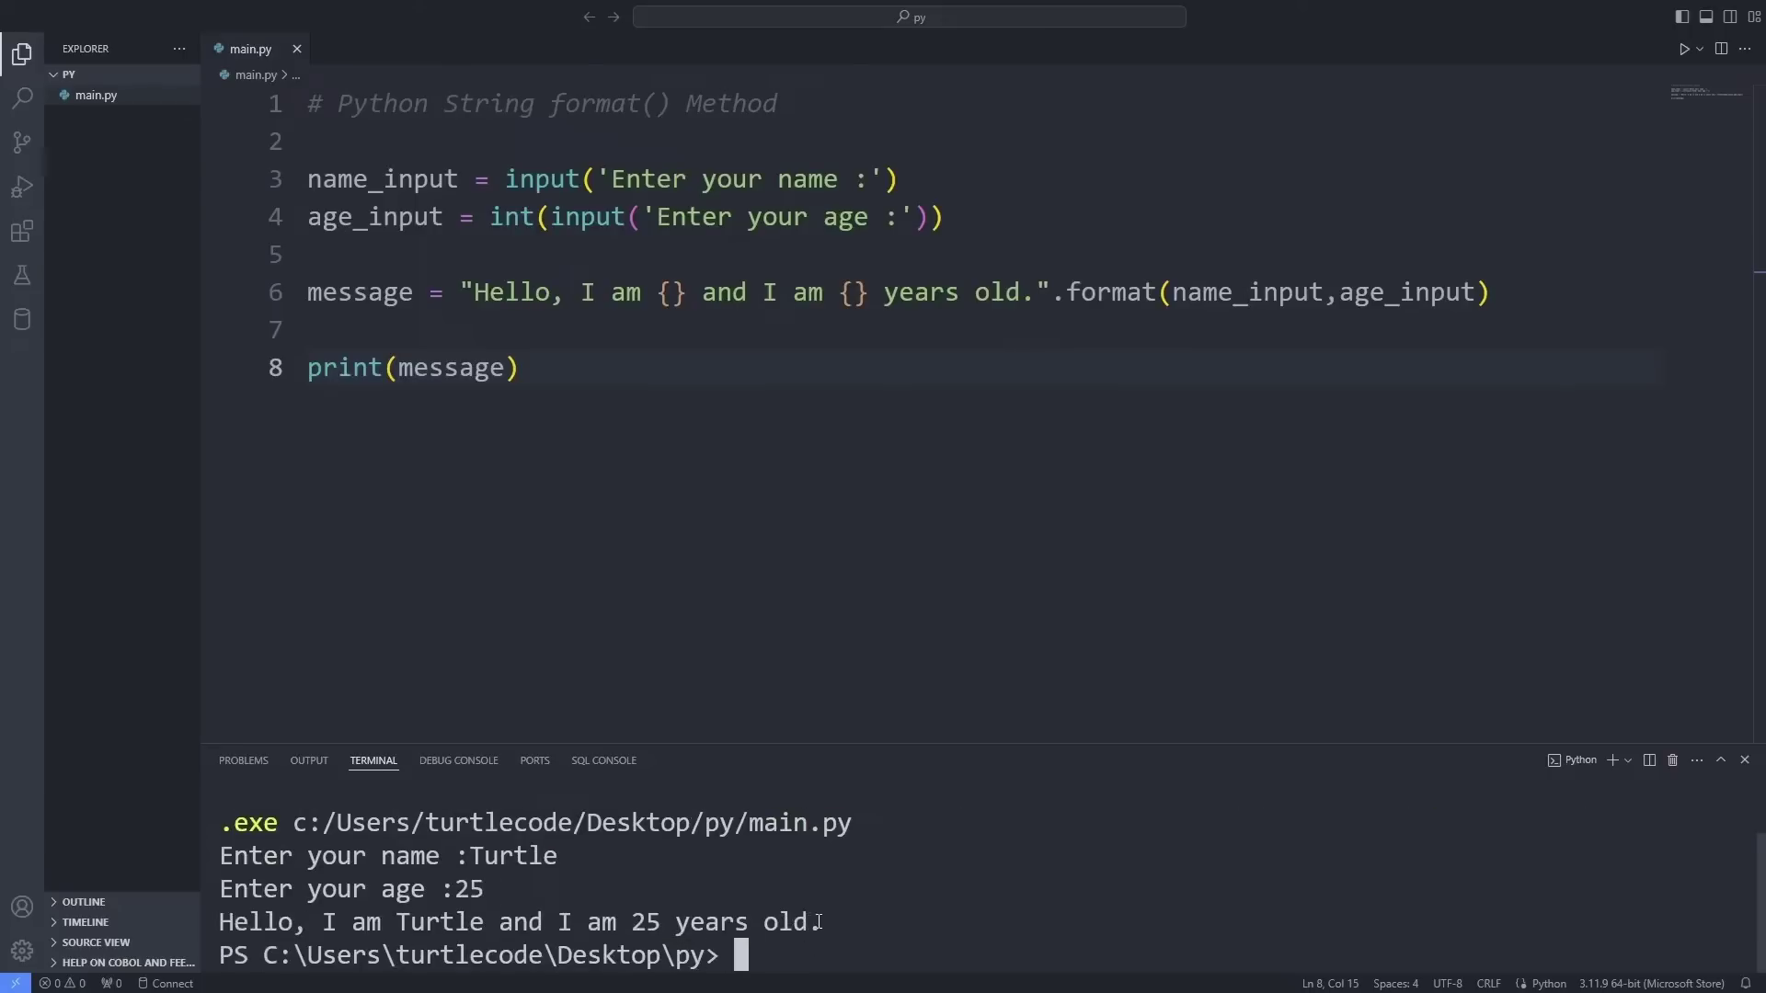
{"action": "left_click_drag", "start_coordinate": [821, 921], "coordinate": [218, 922]}
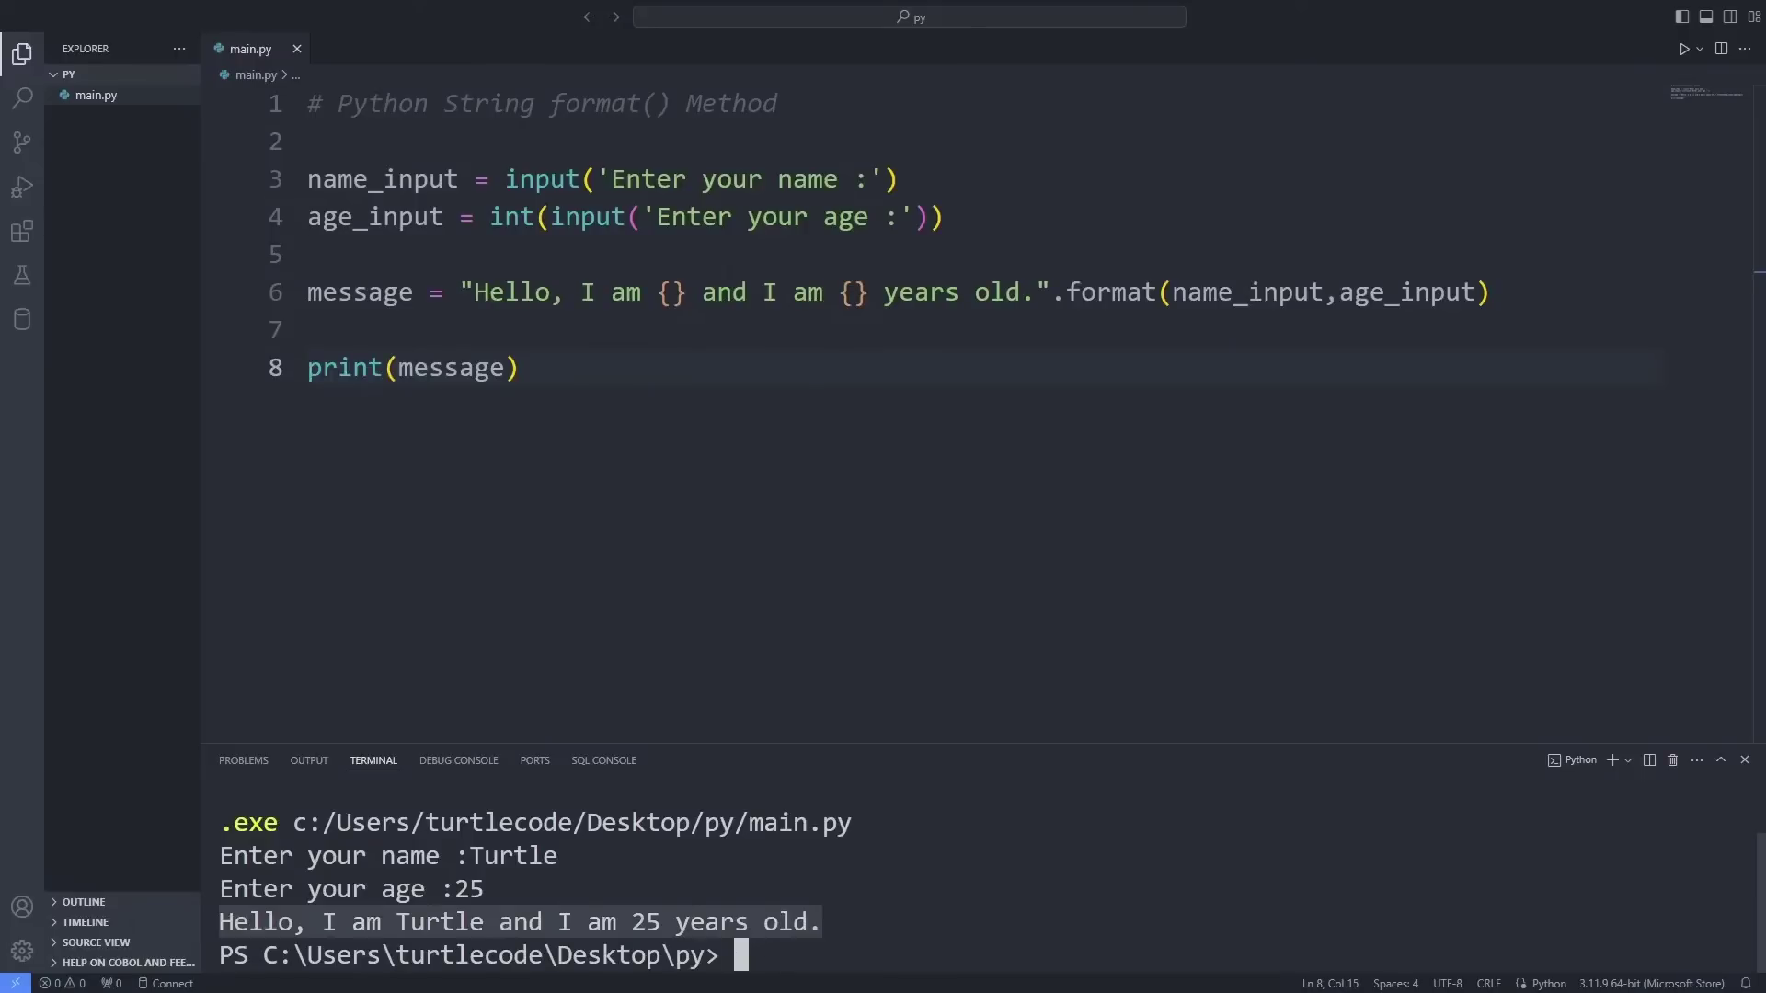
- Clear the terminal, reorder the format() arguments to age_input, name_input, and save
{"action": "key", "text": "ctrl+c"}
{"action": "type", "text": "cls"}
{"action": "key", "text": "Return"}
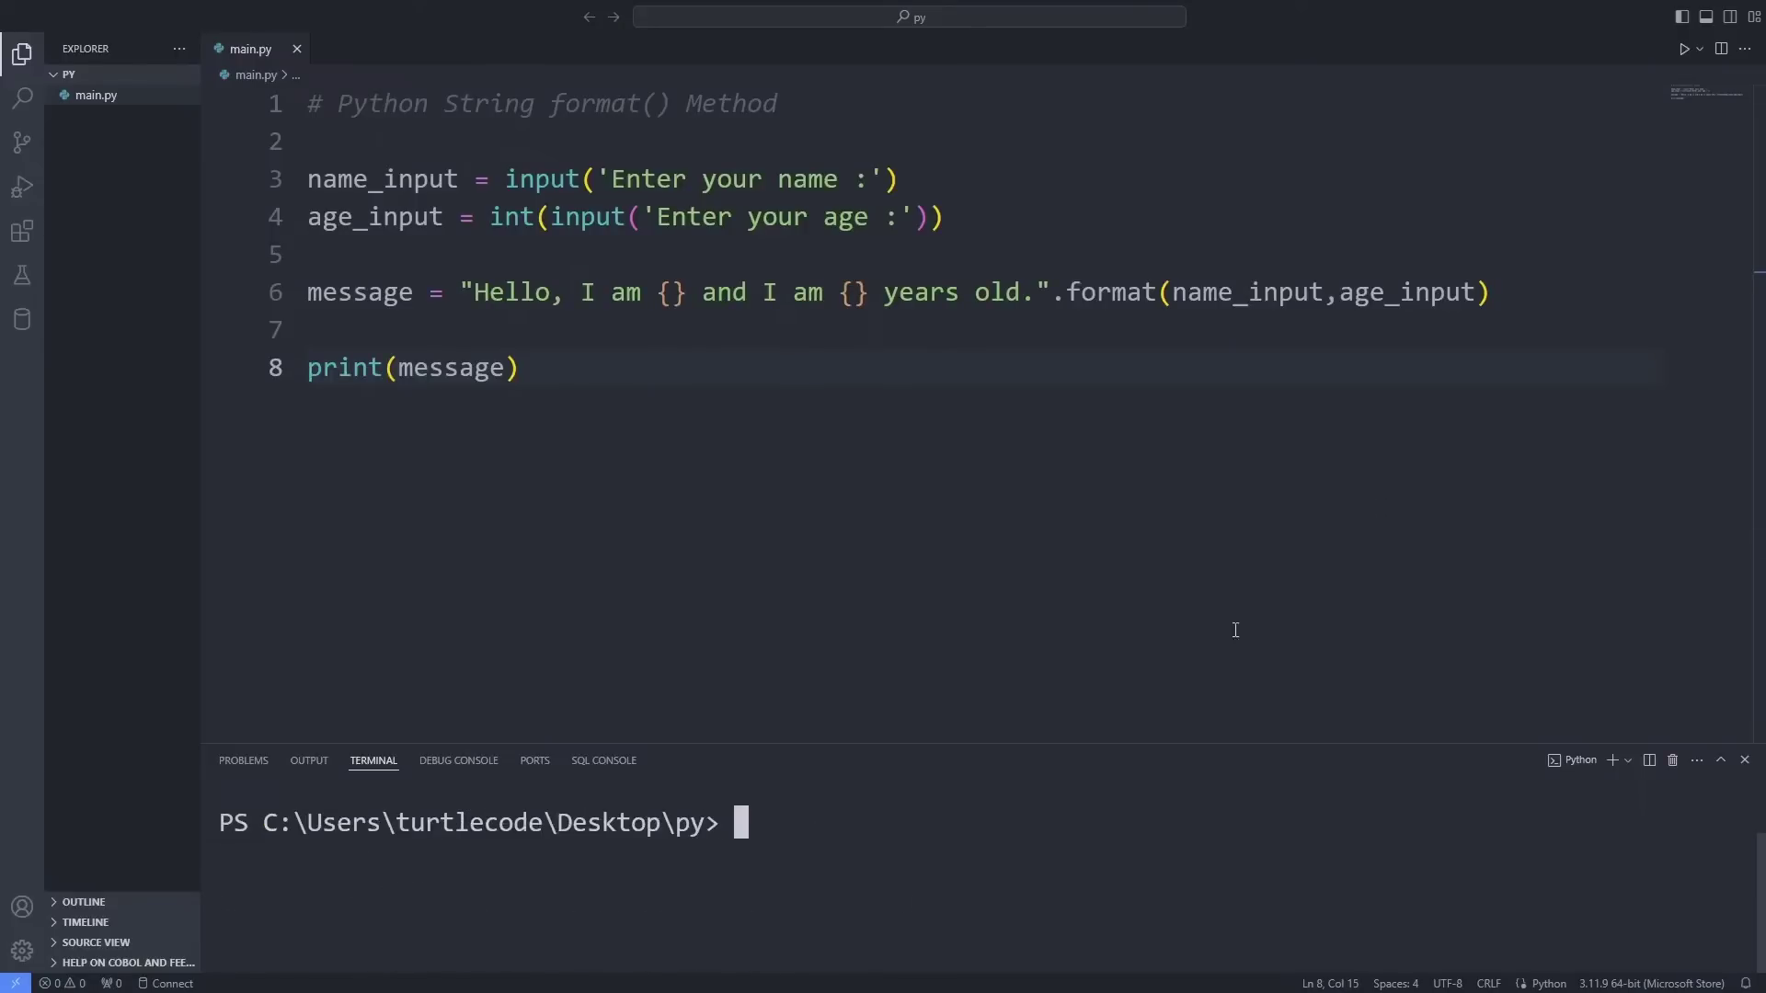
{"action": "double_click", "coordinate": [1373, 294]}
{"action": "key", "text": "BackSpace"}
{"action": "key", "text": "BackSpace"}
{"action": "key", "text": "Left"}
{"action": "key", "text": "ctrl+v"}
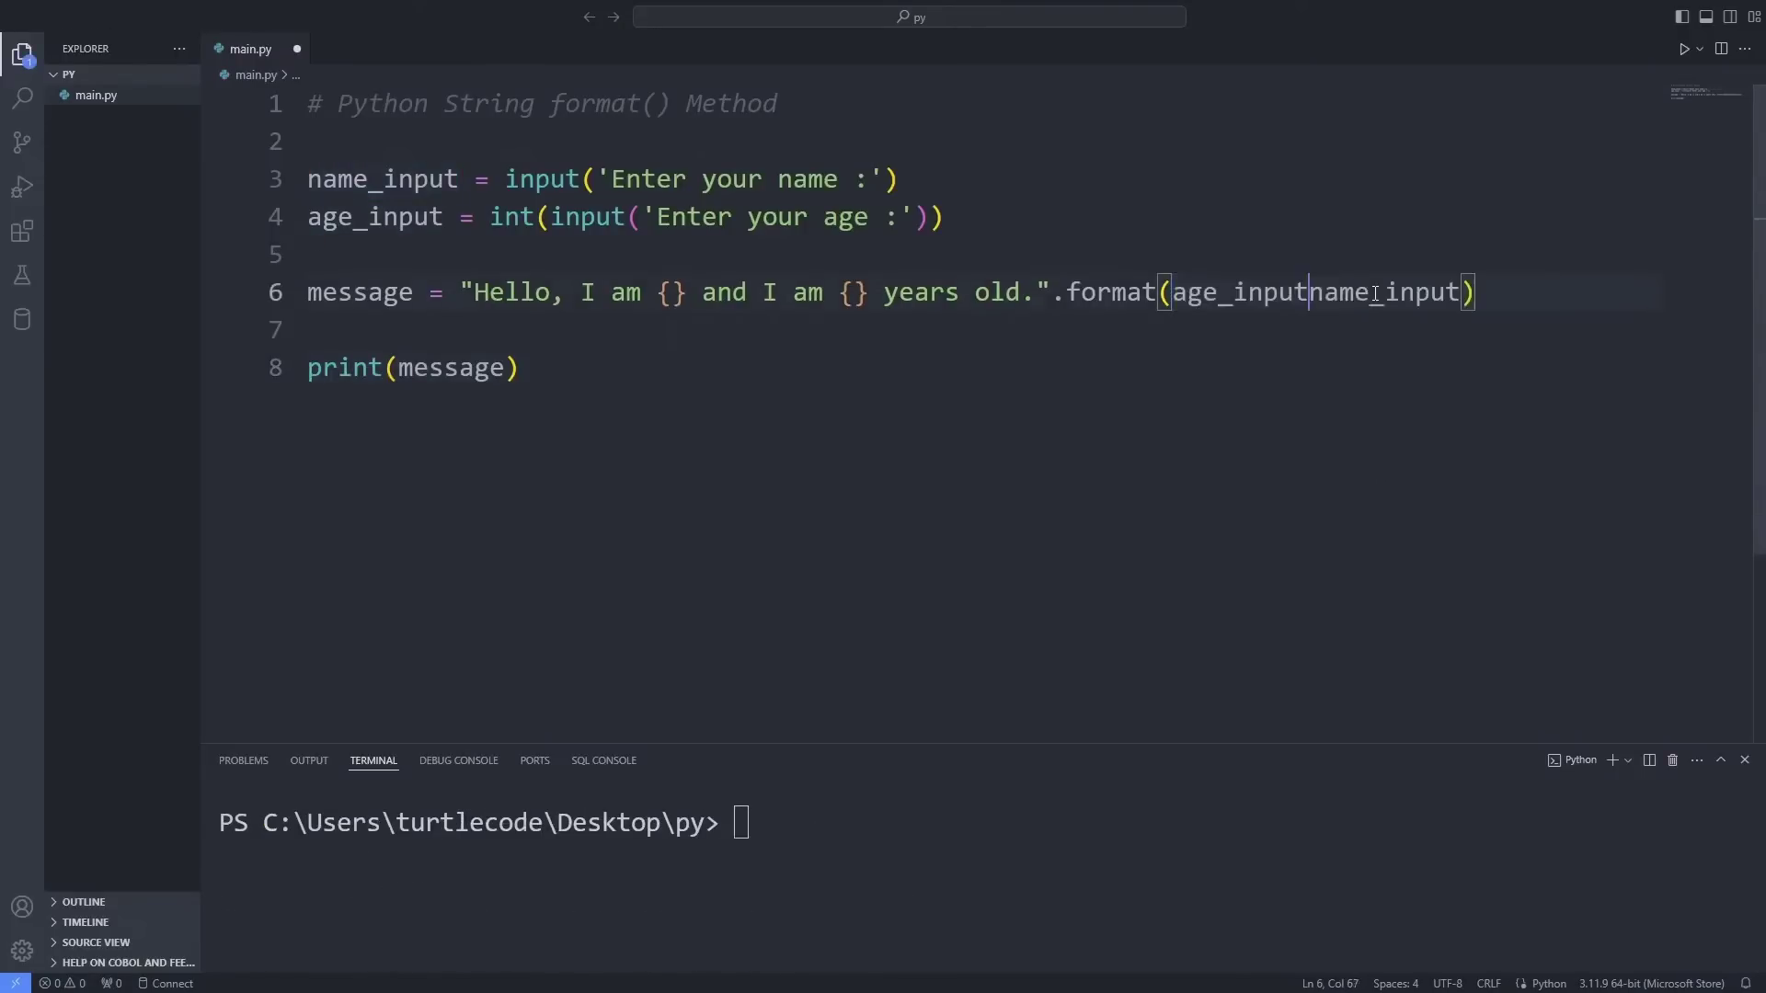
{"action": "type", "text": ","}
{"action": "left_click", "coordinate": [927, 388]}
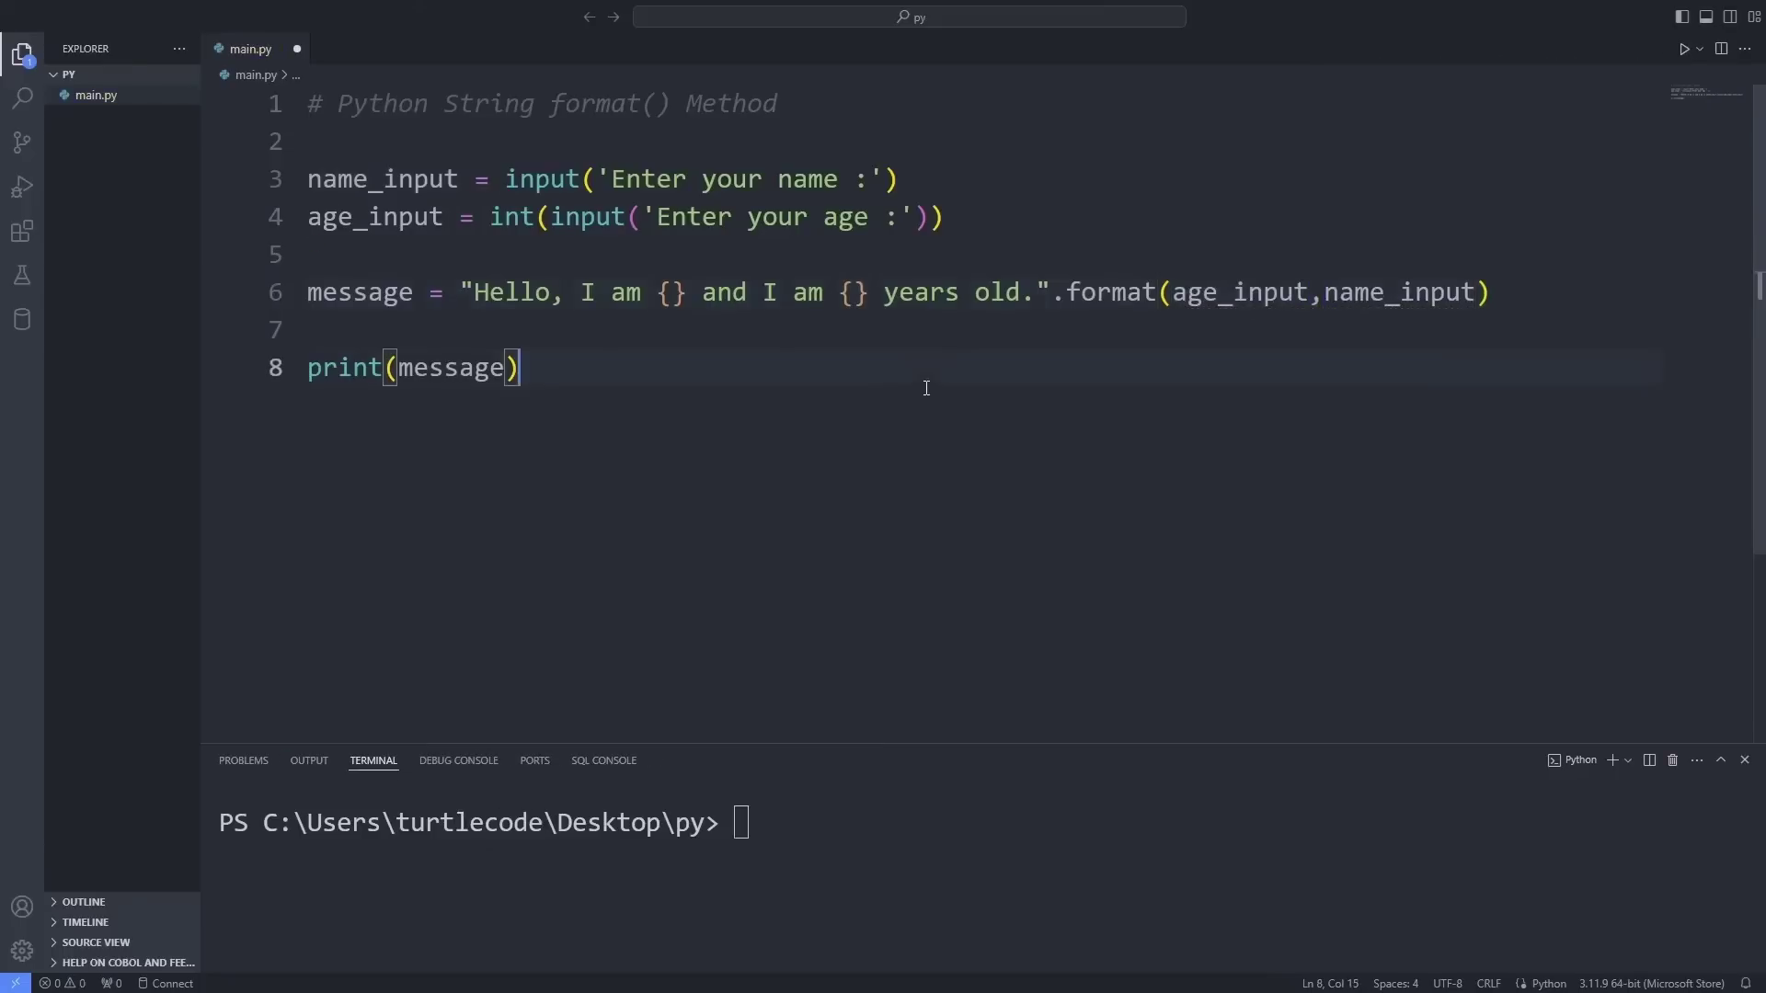
{"action": "key", "text": "ctrl+s"}
- Rerun the script with Turtle and 50 and highlight the mixed-up greeting
{"action": "left_click", "coordinate": [1683, 49]}
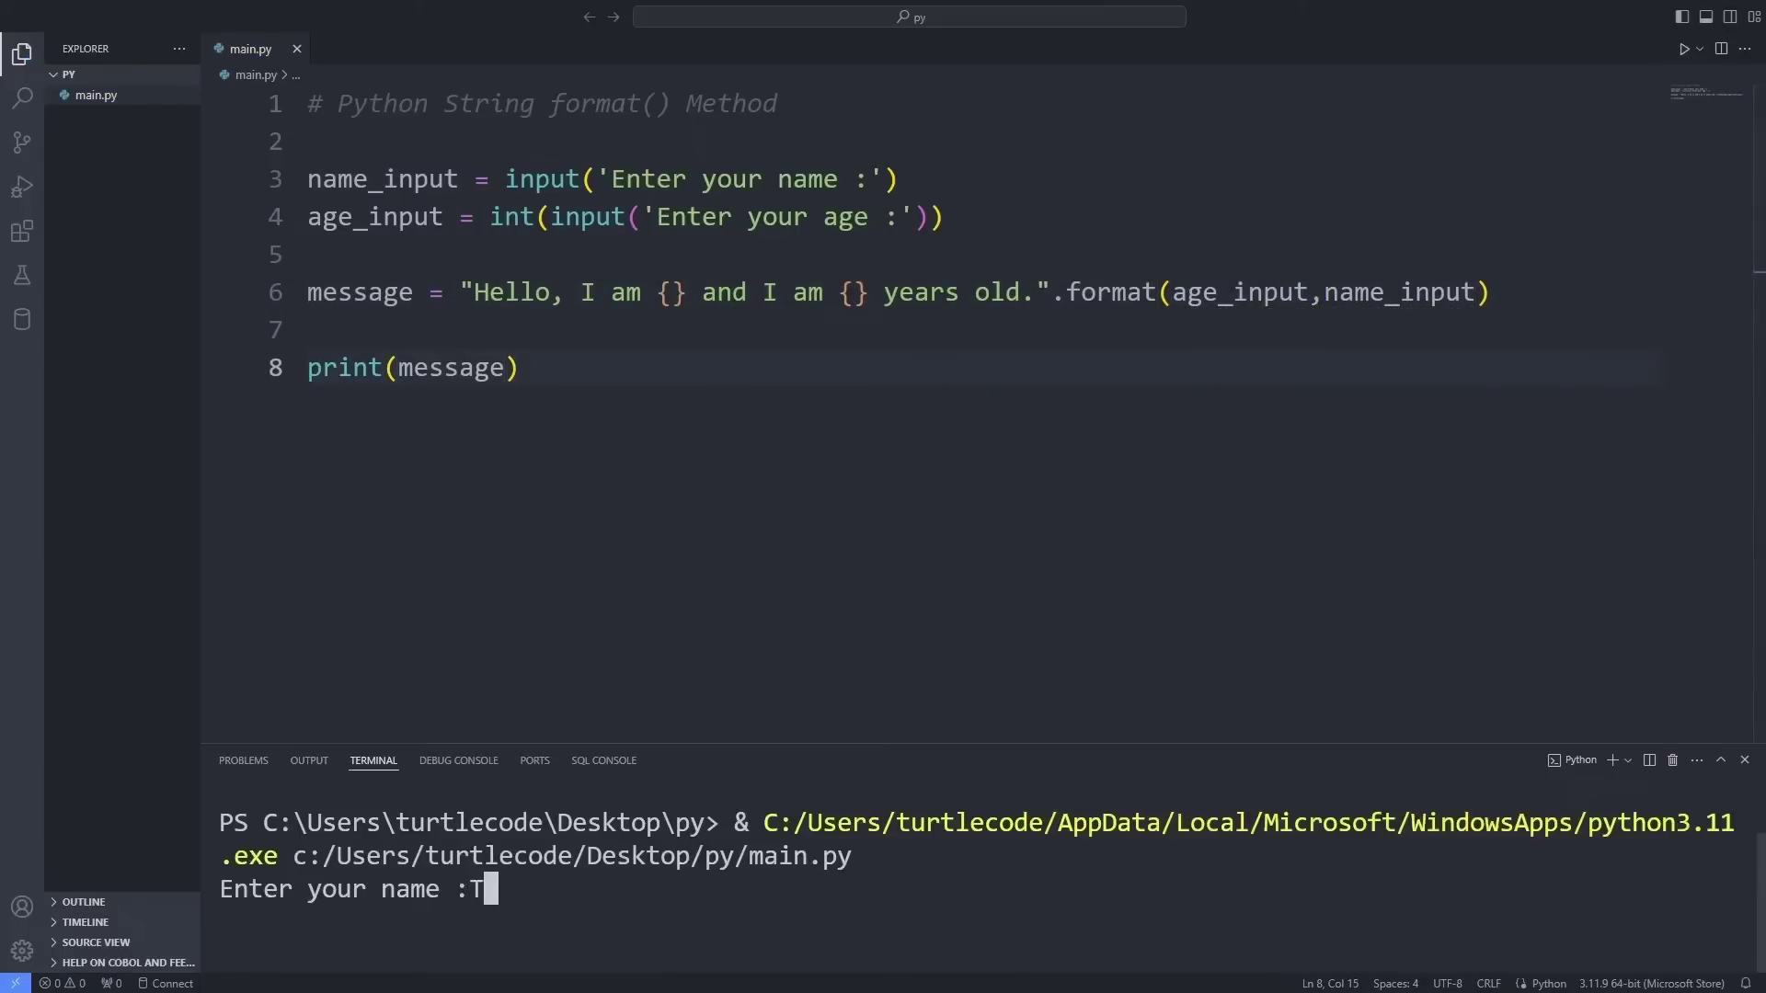
{"action": "type", "text": "Turtle"}
{"action": "key", "text": "Return"}
{"action": "type", "text": "50"}
{"action": "key", "text": "Return"}
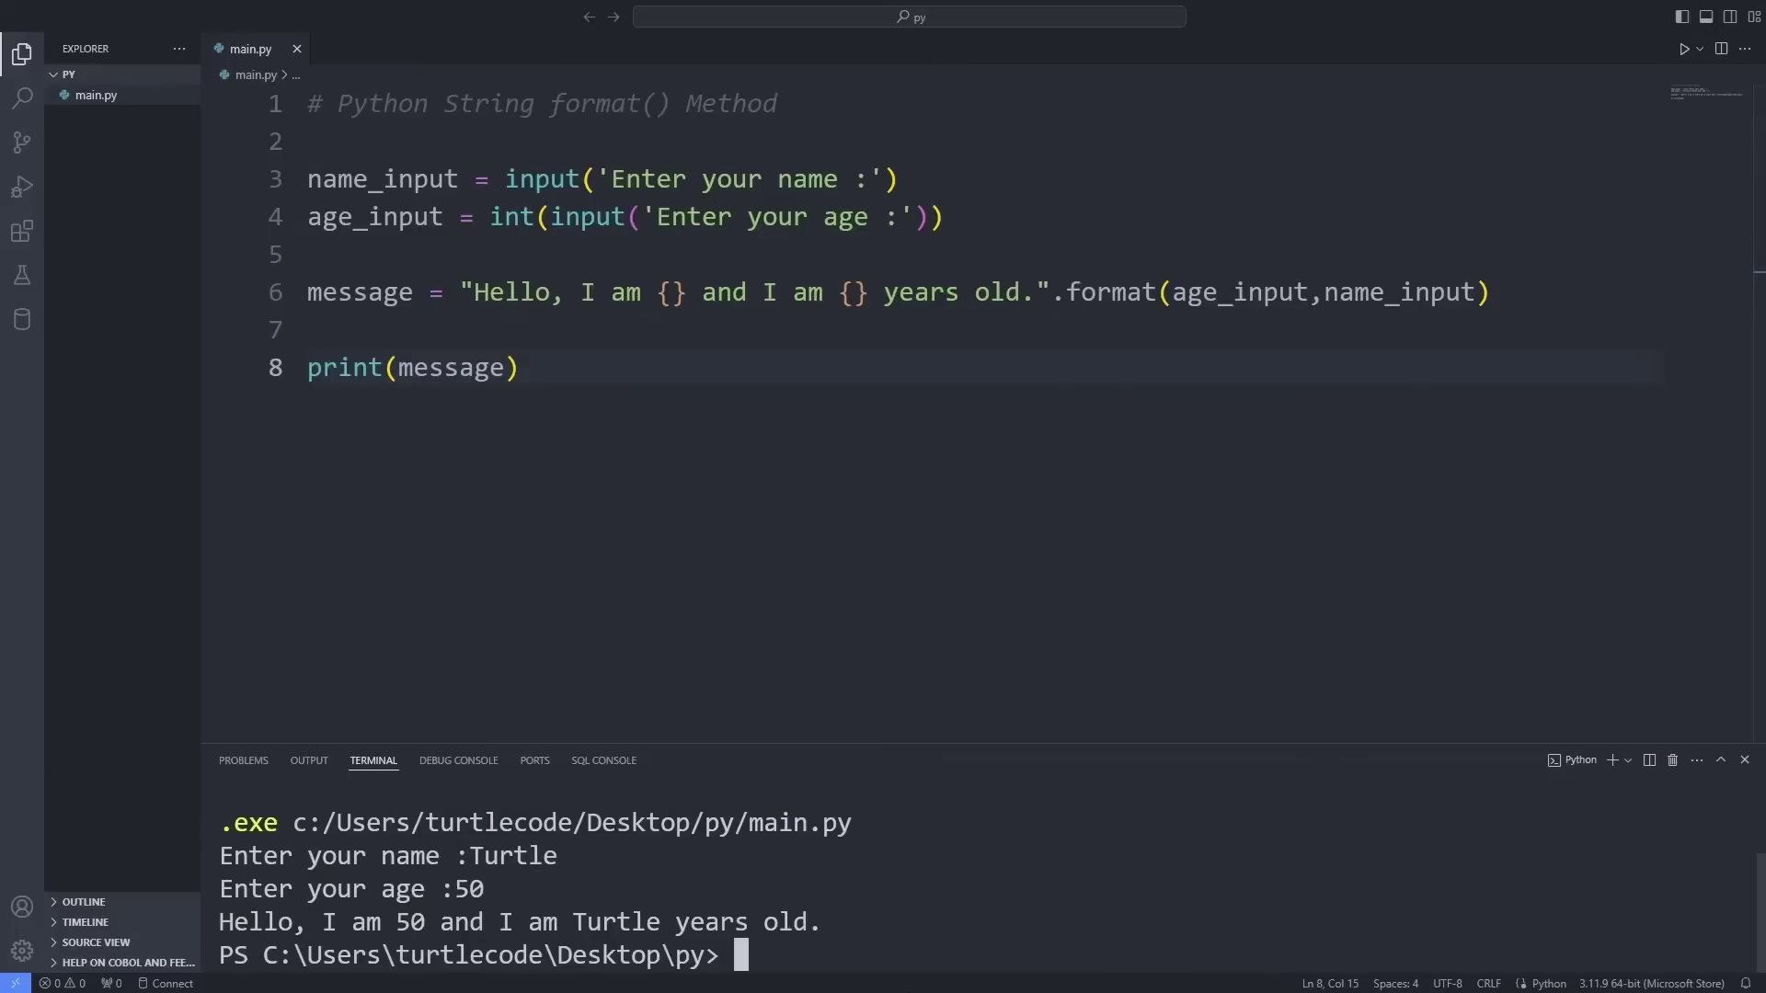
{"action": "left_click_drag", "start_coordinate": [829, 921], "coordinate": [225, 922]}
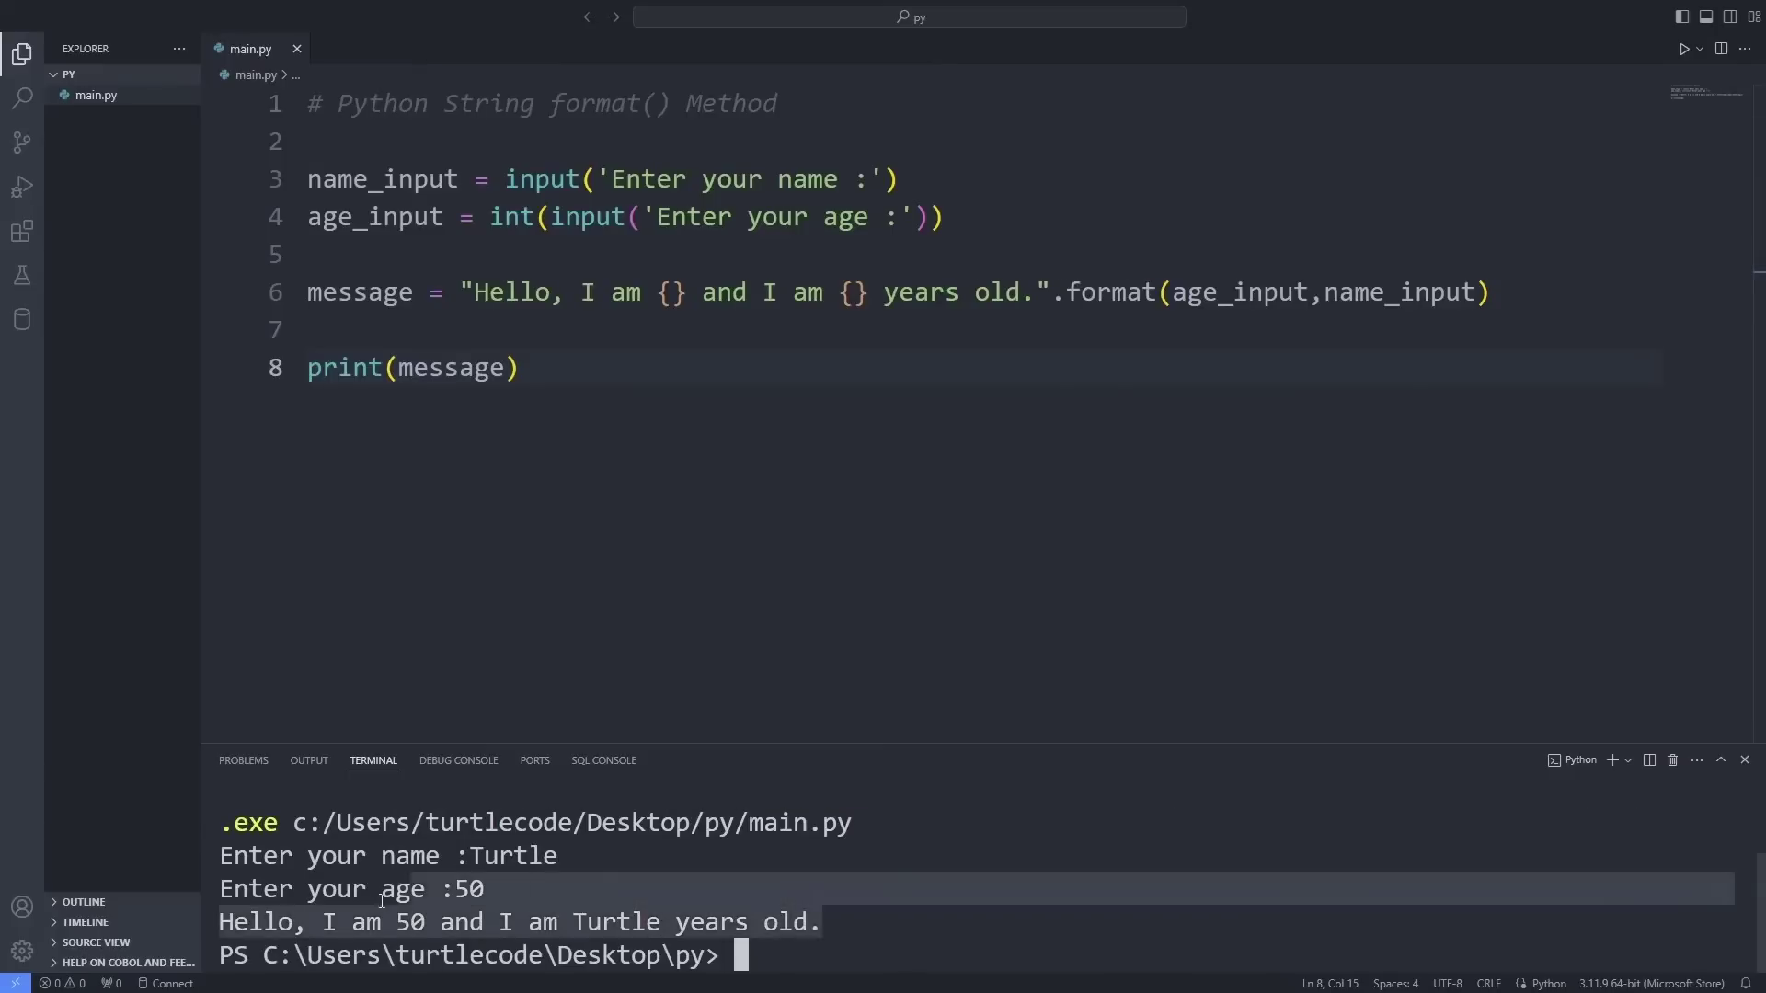
{"action": "left_click", "coordinate": [758, 958]}
{"action": "type", "text": "cls"}
- Clear the terminal and add age= and name= keywords, wrapping name_input onto its own line
{"action": "key", "text": "Return"}
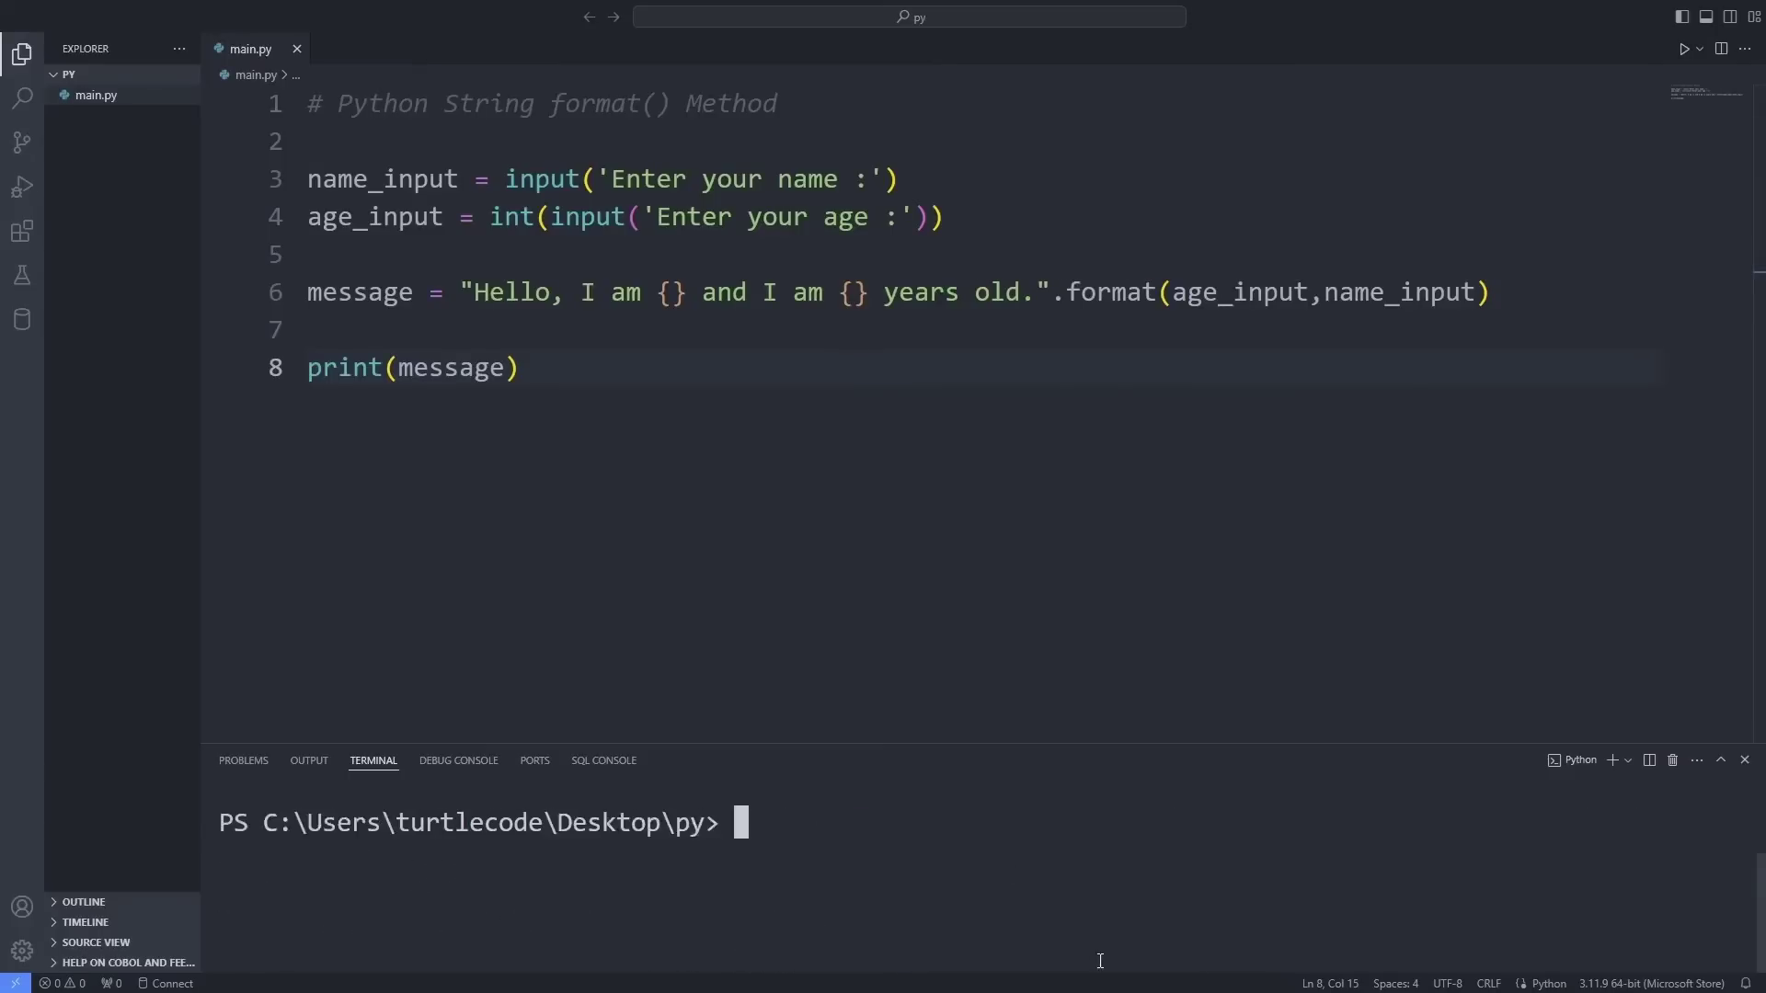
{"action": "left_click", "coordinate": [672, 293]}
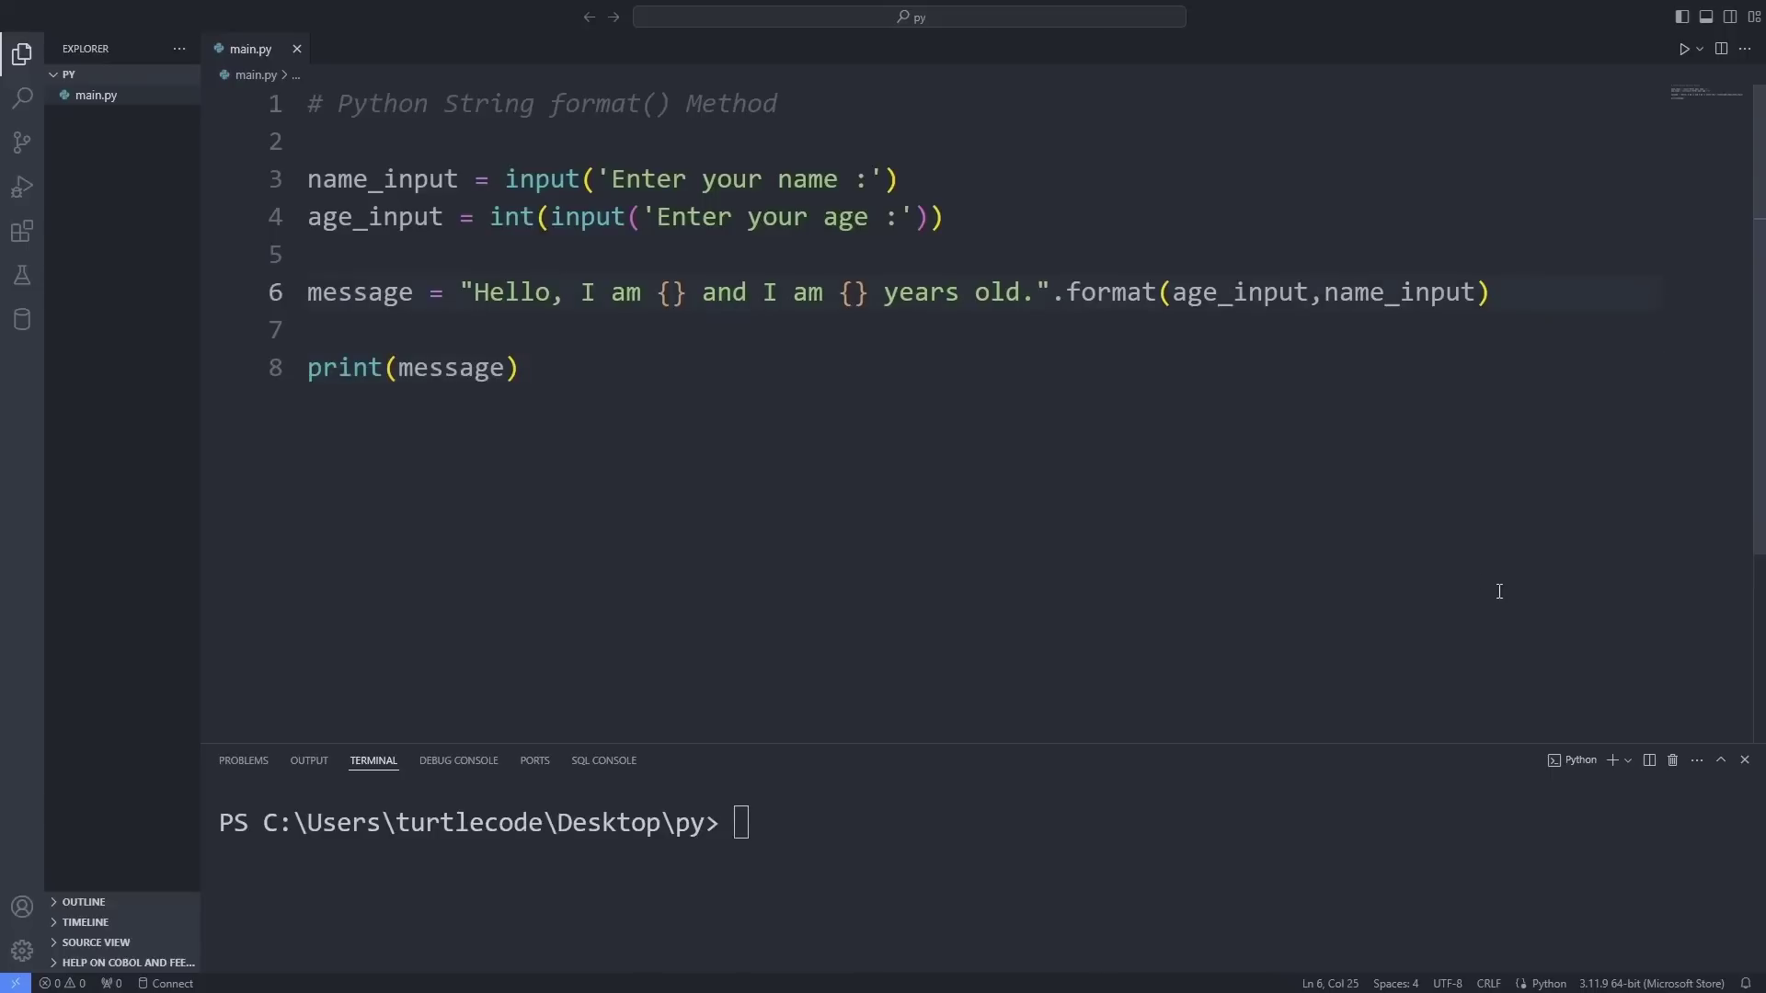
{"action": "left_click", "coordinate": [1169, 293]}
{"action": "type", "text": "age "}
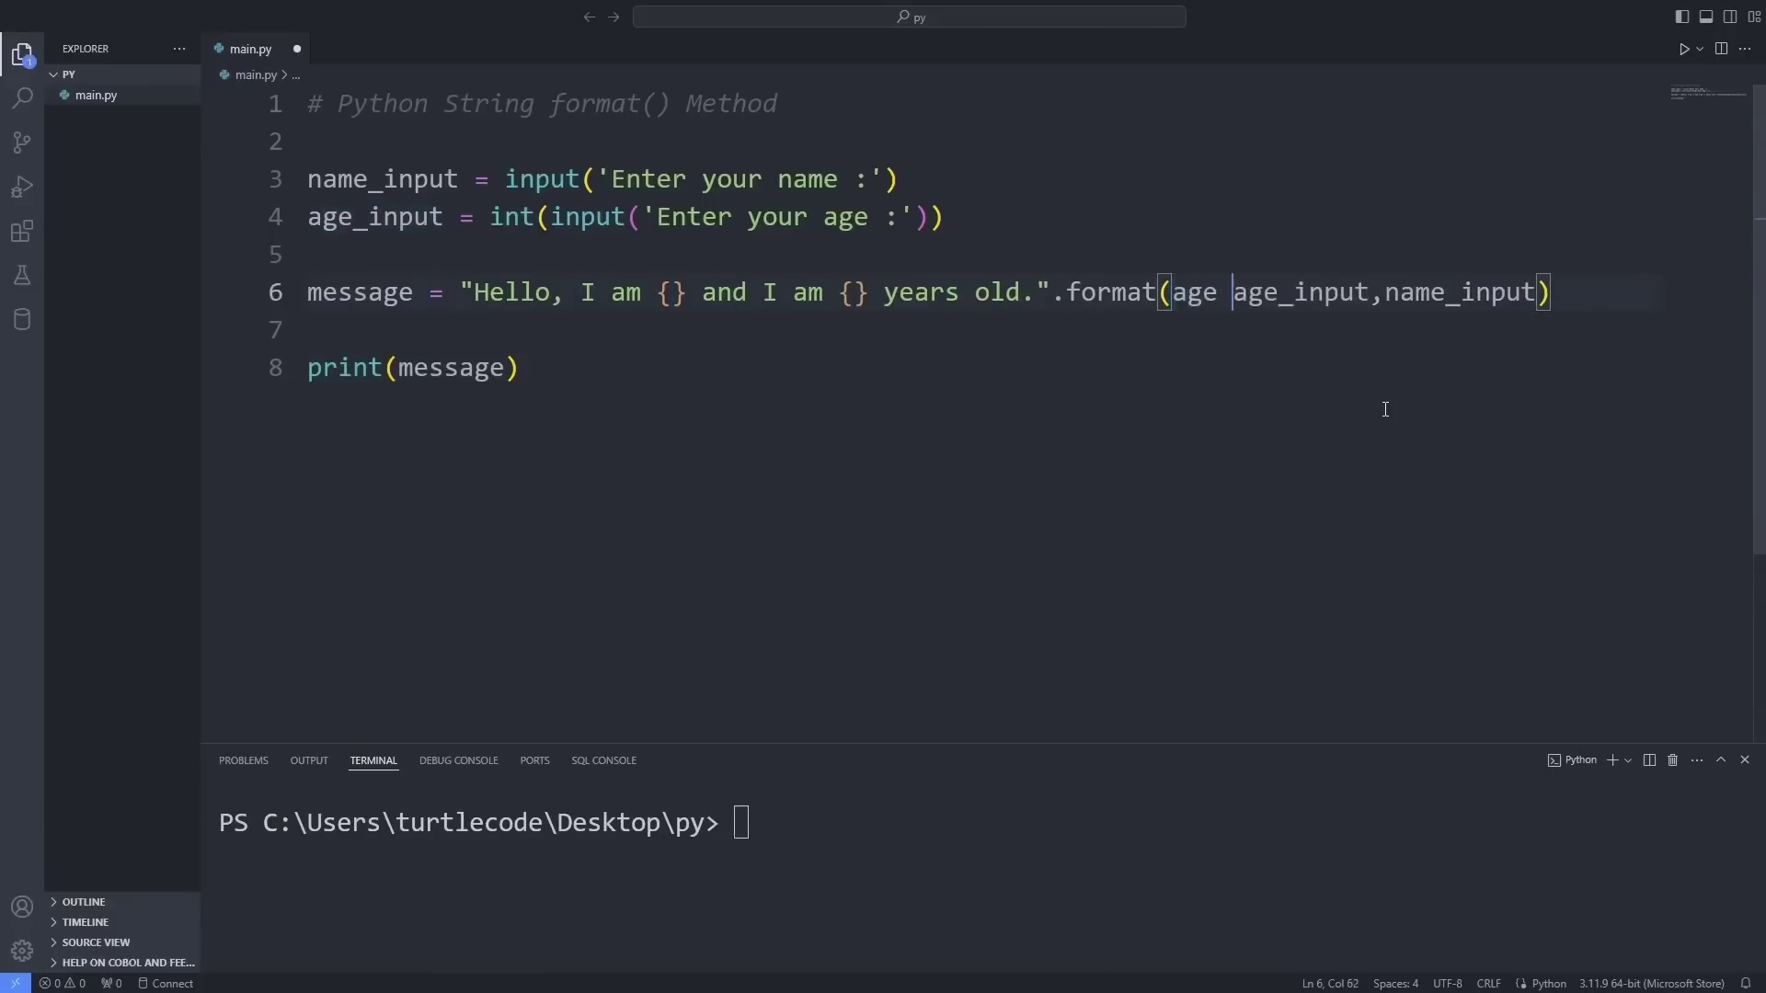
{"action": "type", "text": "="}
{"action": "left_click", "coordinate": [1414, 293]}
{"action": "key", "text": "Return"}
{"action": "type", "text": "name ="}
- Fill the two placeholders with {name} and {age}
{"action": "left_click", "coordinate": [672, 293]}
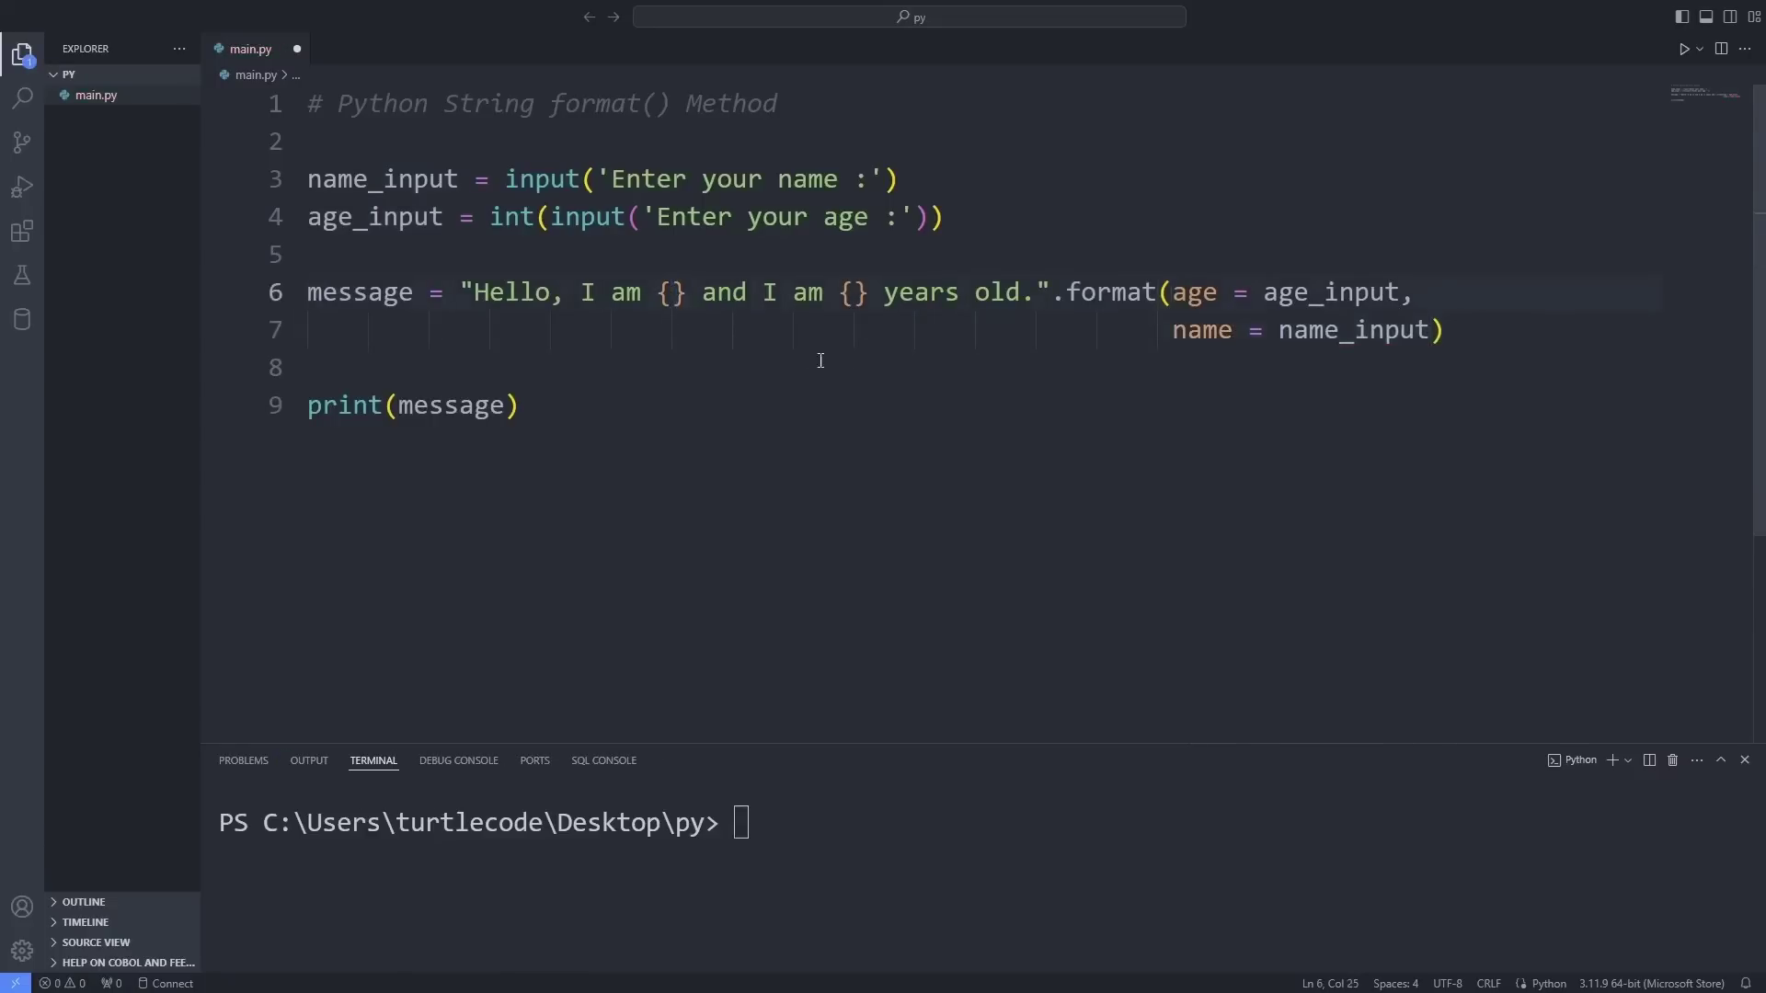
{"action": "type", "text": "name"}
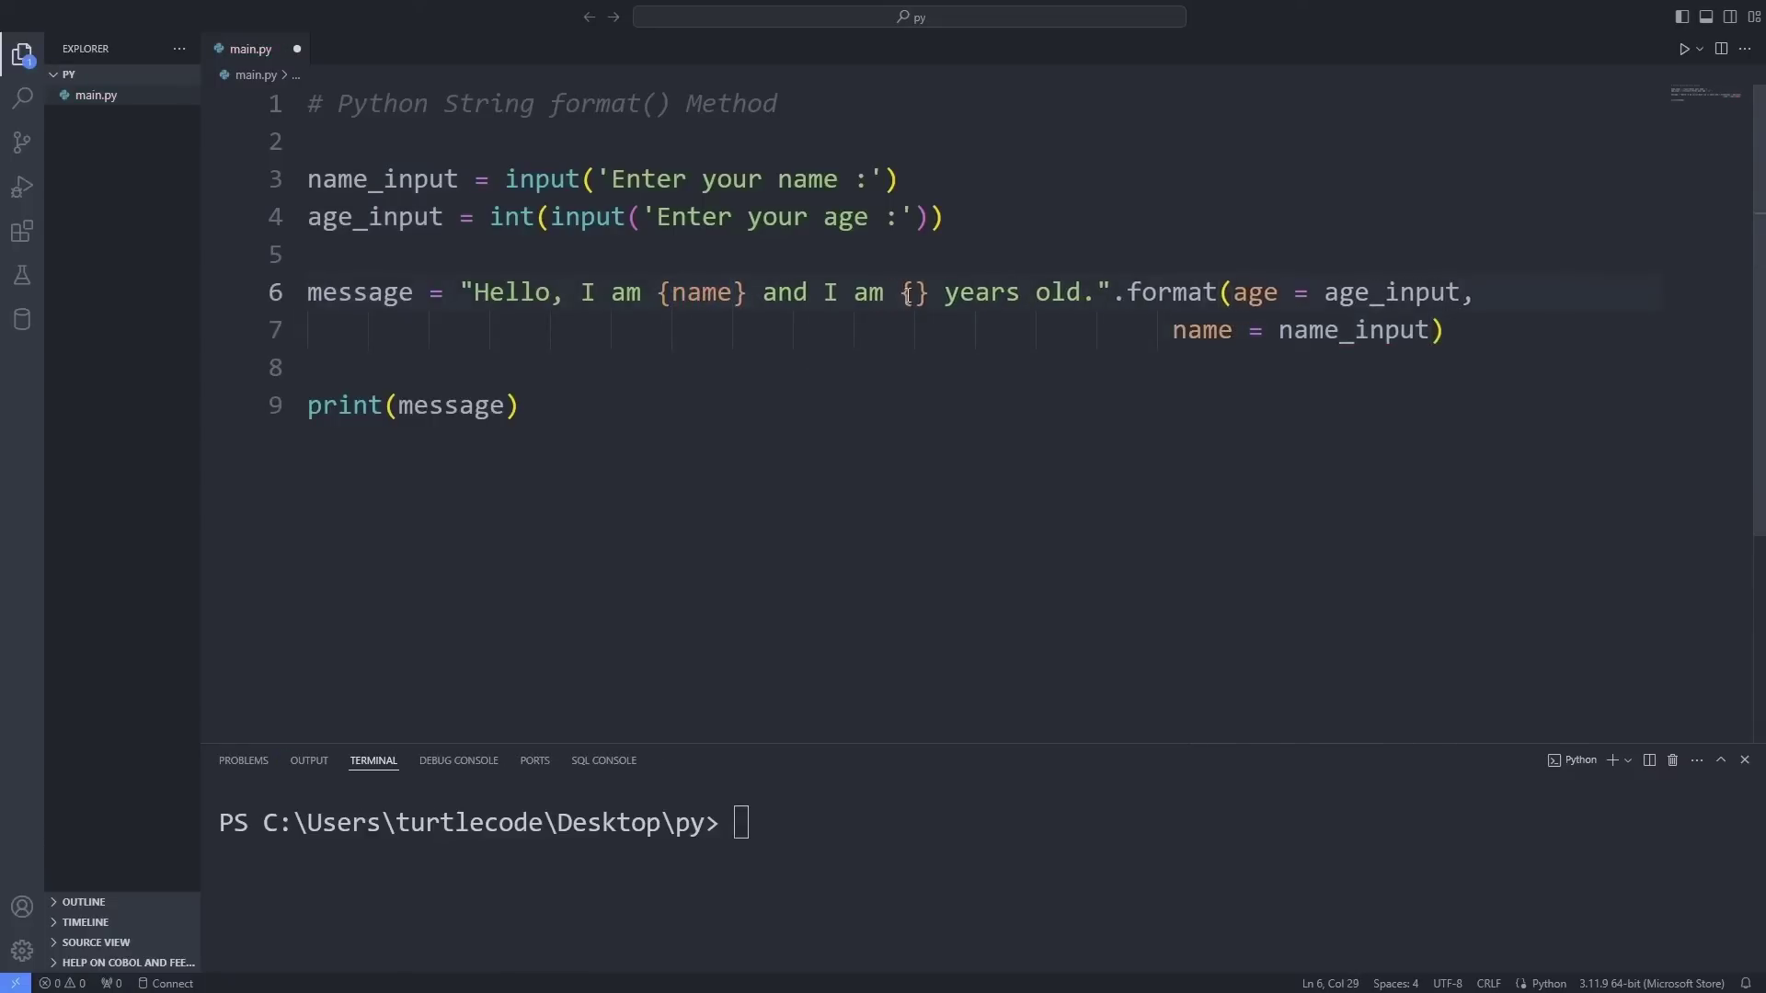
{"action": "left_click", "coordinate": [911, 293]}
{"action": "type", "text": "age"}
{"action": "left_click", "coordinate": [1172, 329]}
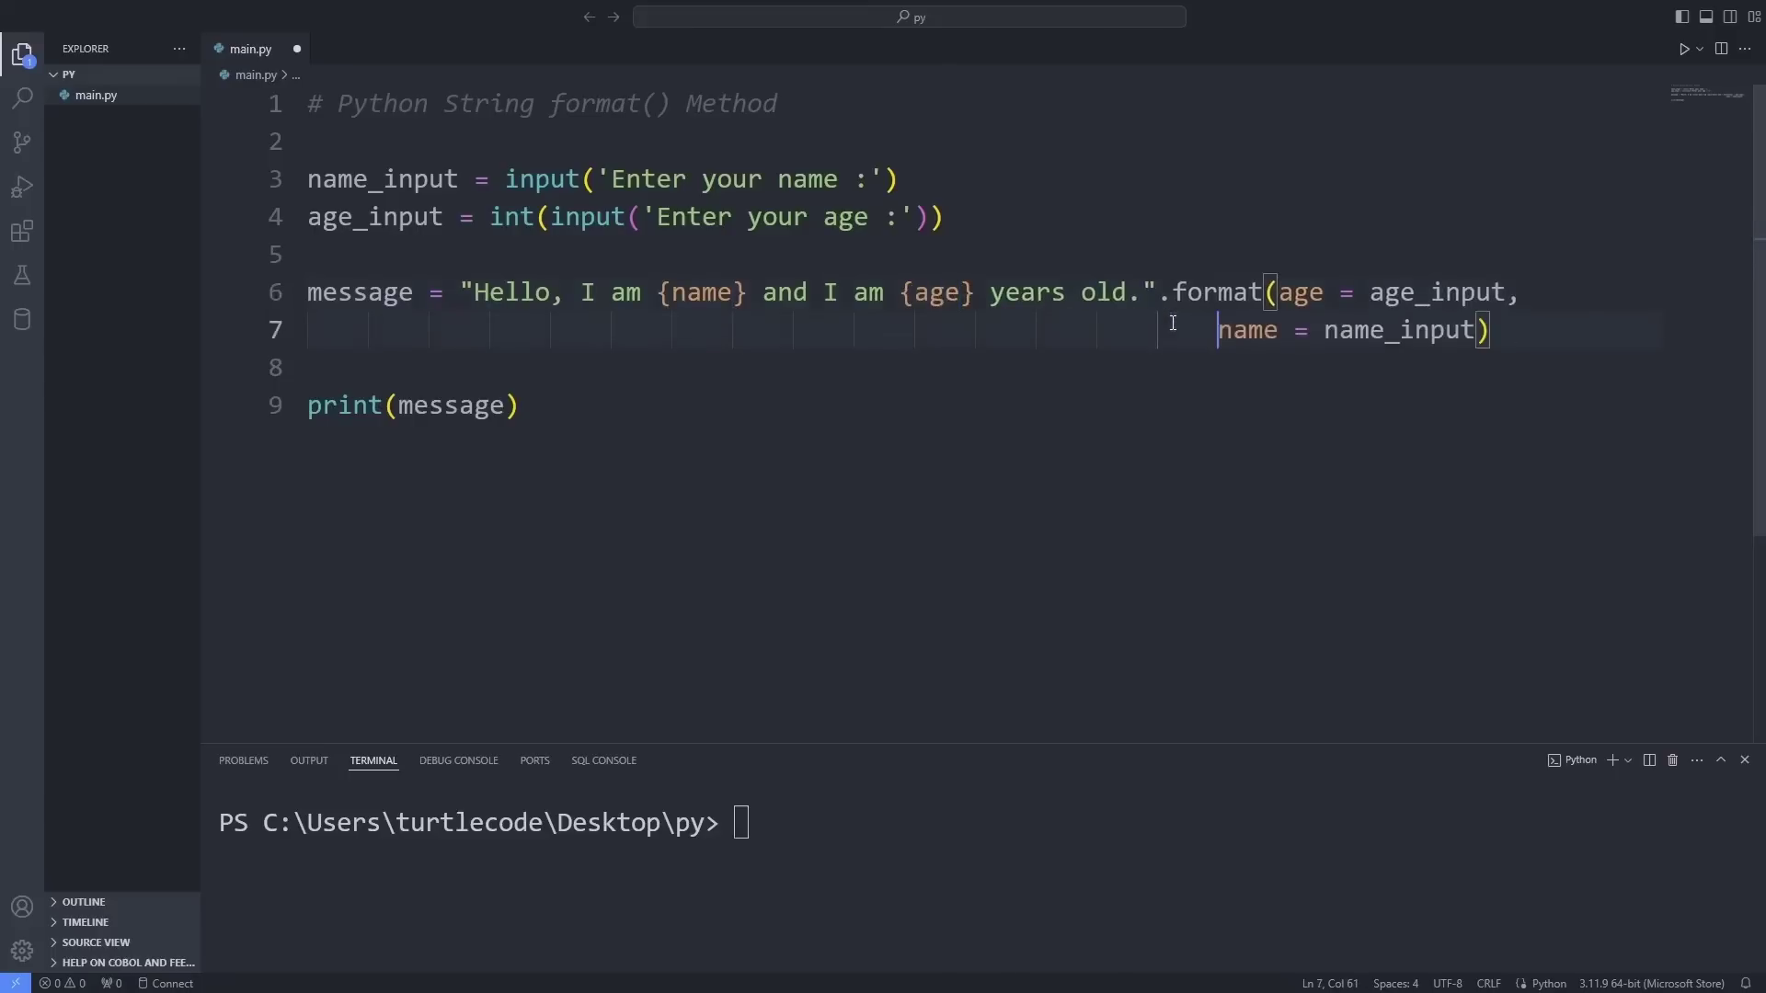
- Save and run main.py with Turtle and 85, then highlight the printed greeting
{"action": "key", "text": "ctrl+s"}
{"action": "left_click", "coordinate": [1683, 50]}
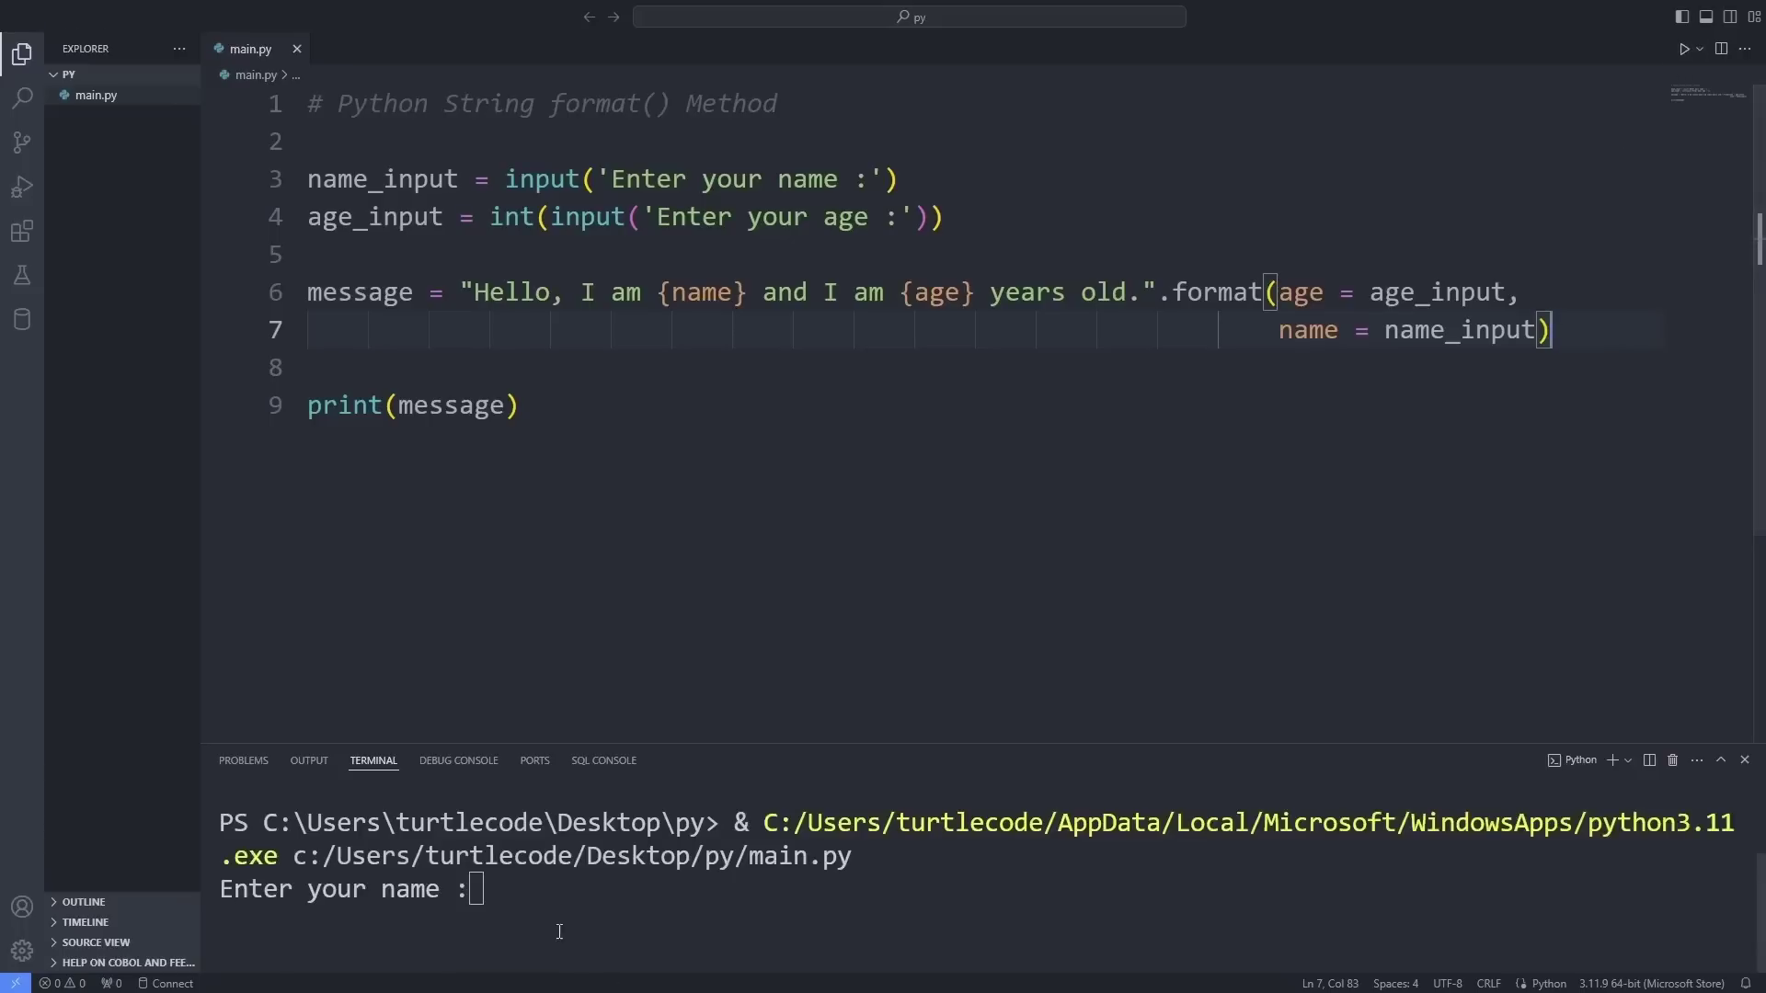
{"action": "type", "text": "Turtle"}
{"action": "key", "text": "Return"}
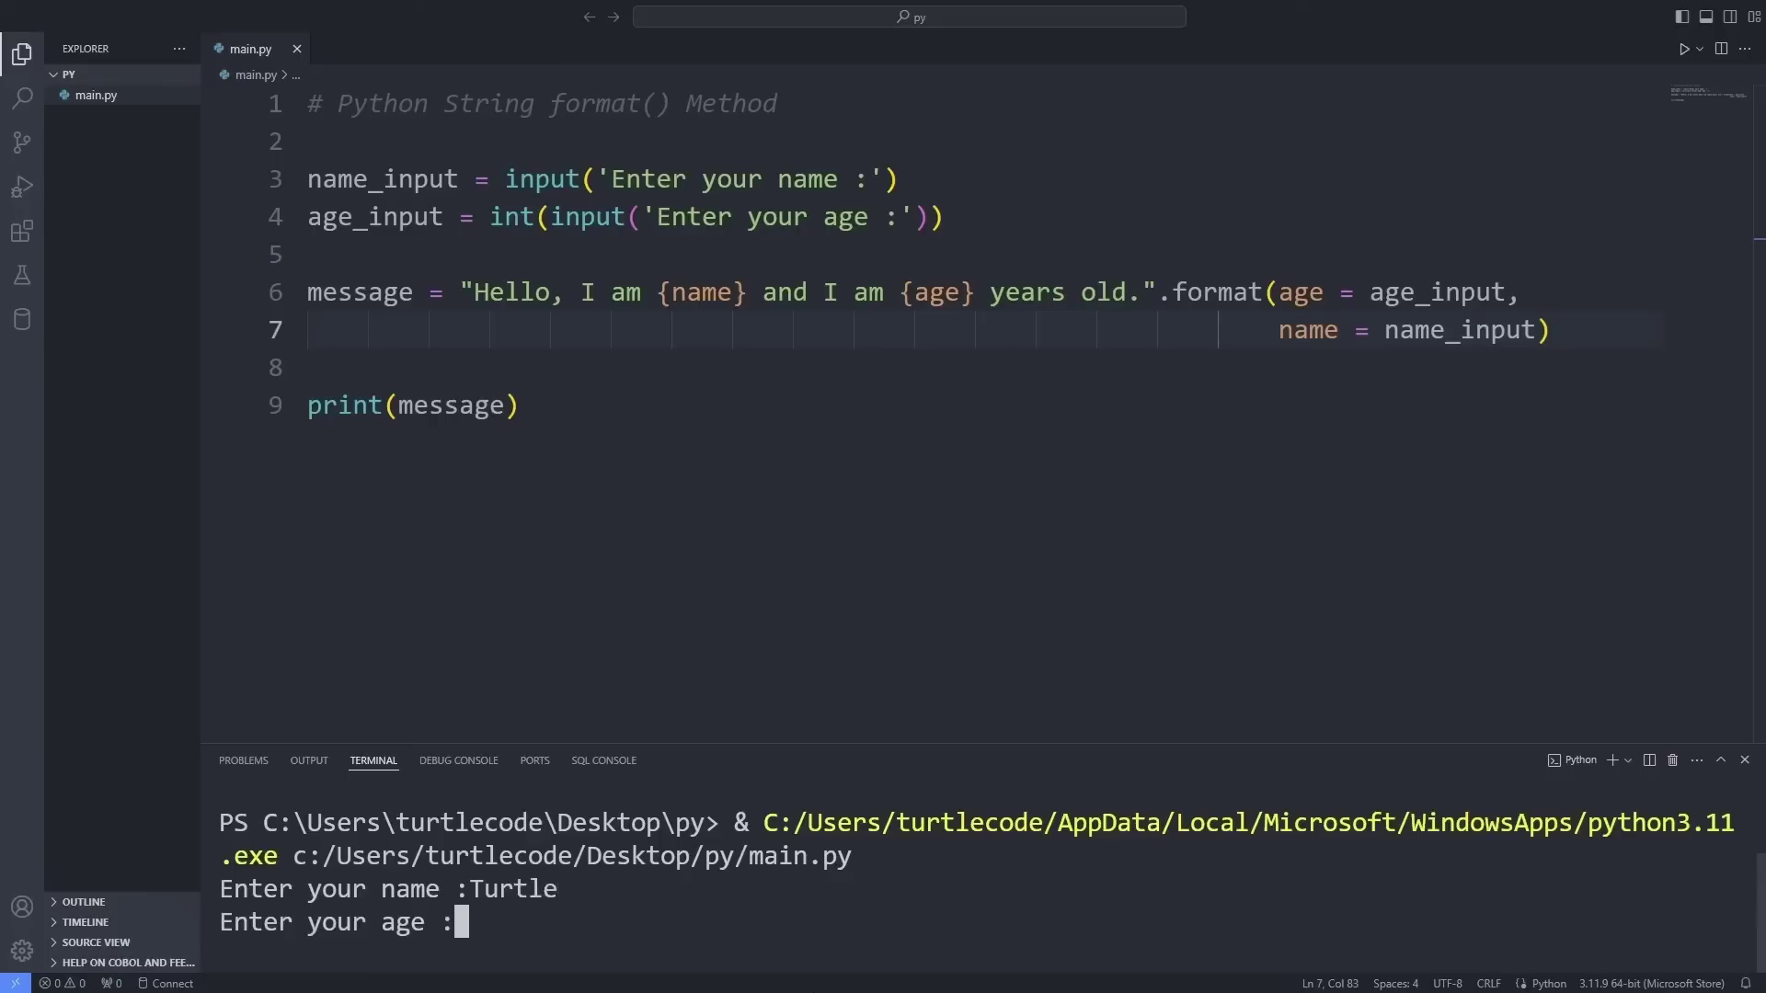
{"action": "type", "text": "85"}
{"action": "key", "text": "Return"}
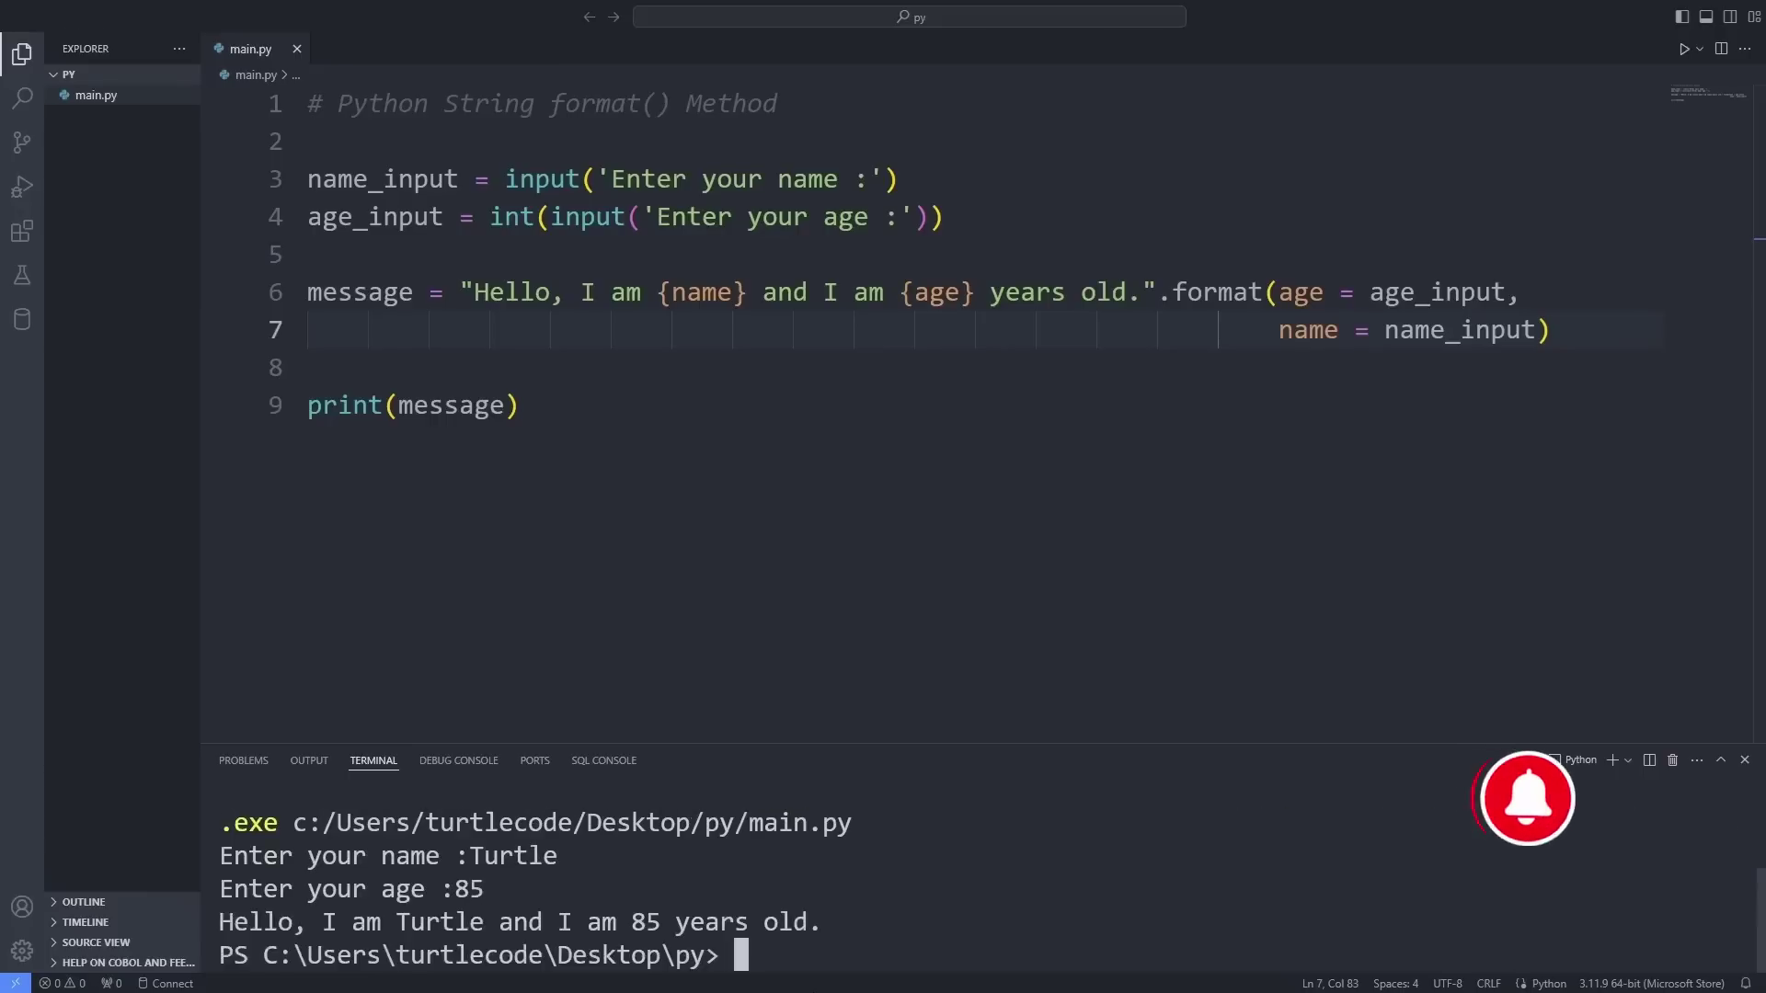
{"action": "left_click_drag", "start_coordinate": [828, 922], "coordinate": [238, 931]}
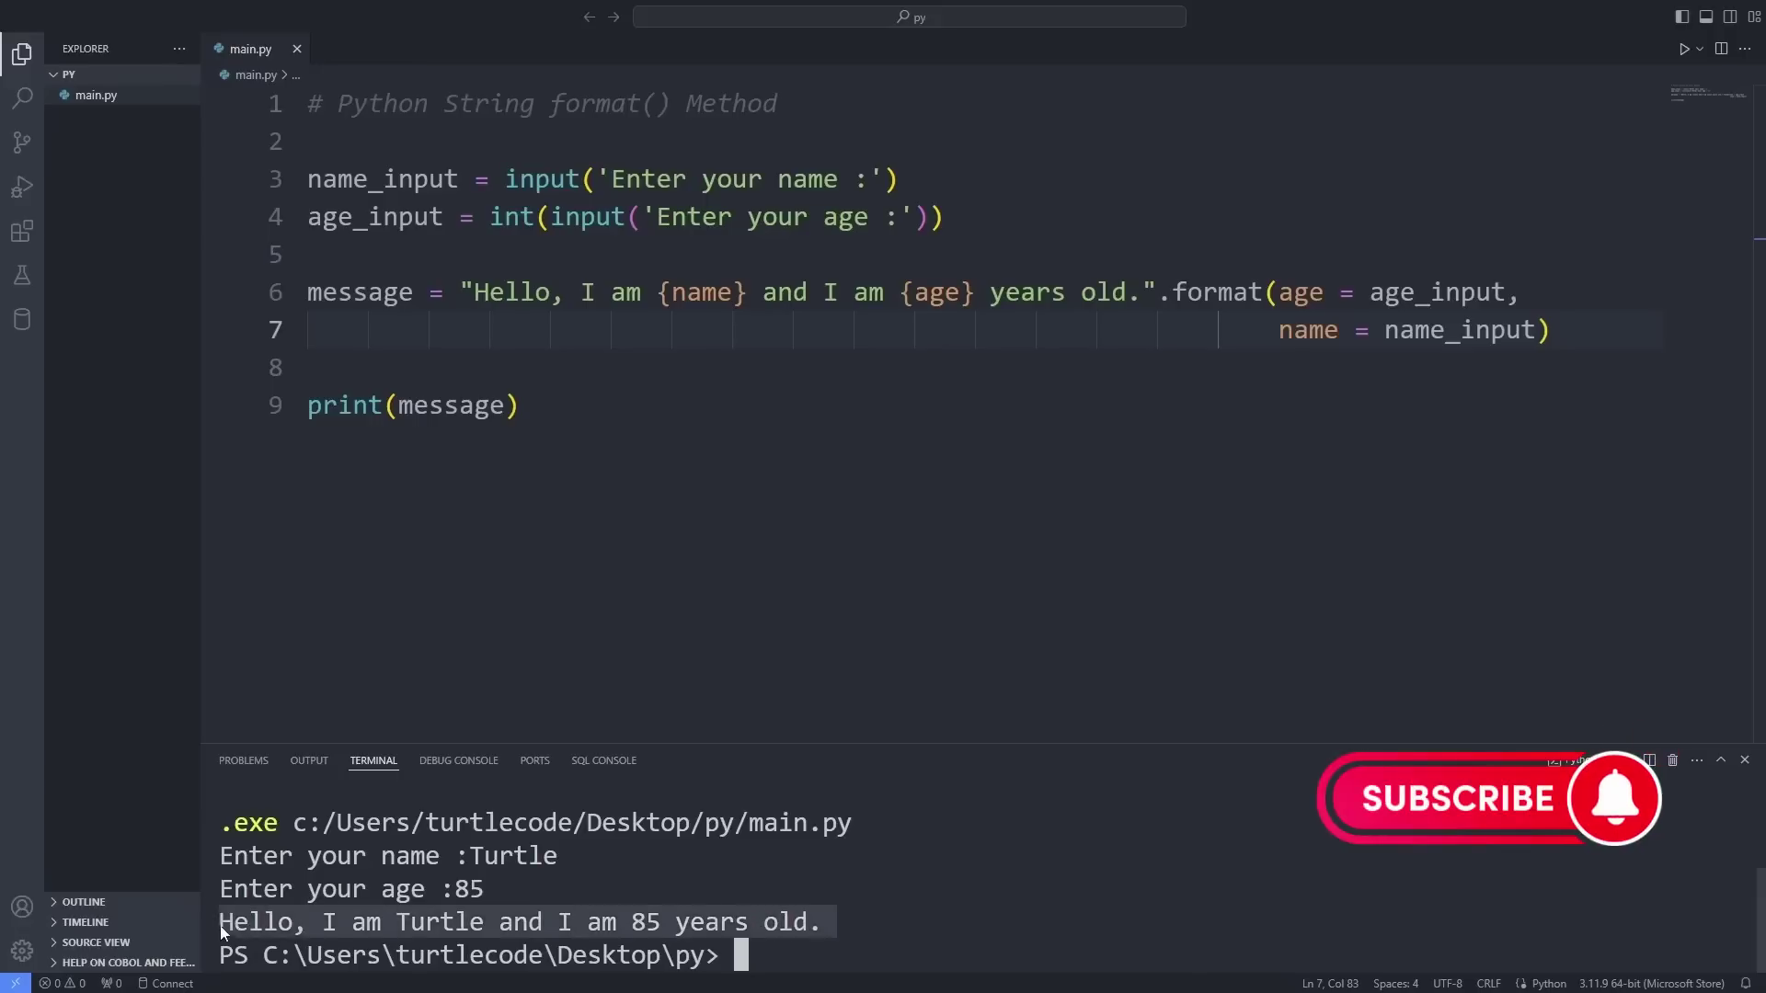